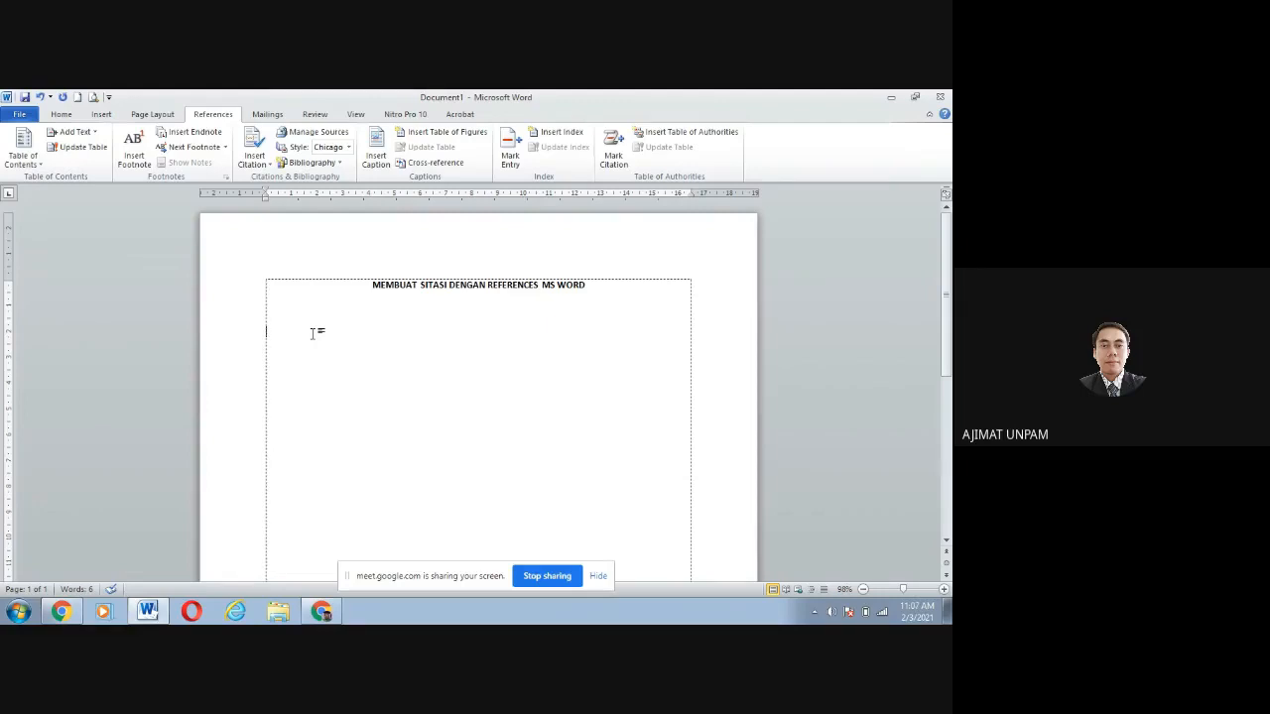
- With Caps Lock off, type 'Pengendalian internal merupakan......' as the first body sentence under the title
type("P")
key("BackSpace")
type("P")
key("Caps_Lock")
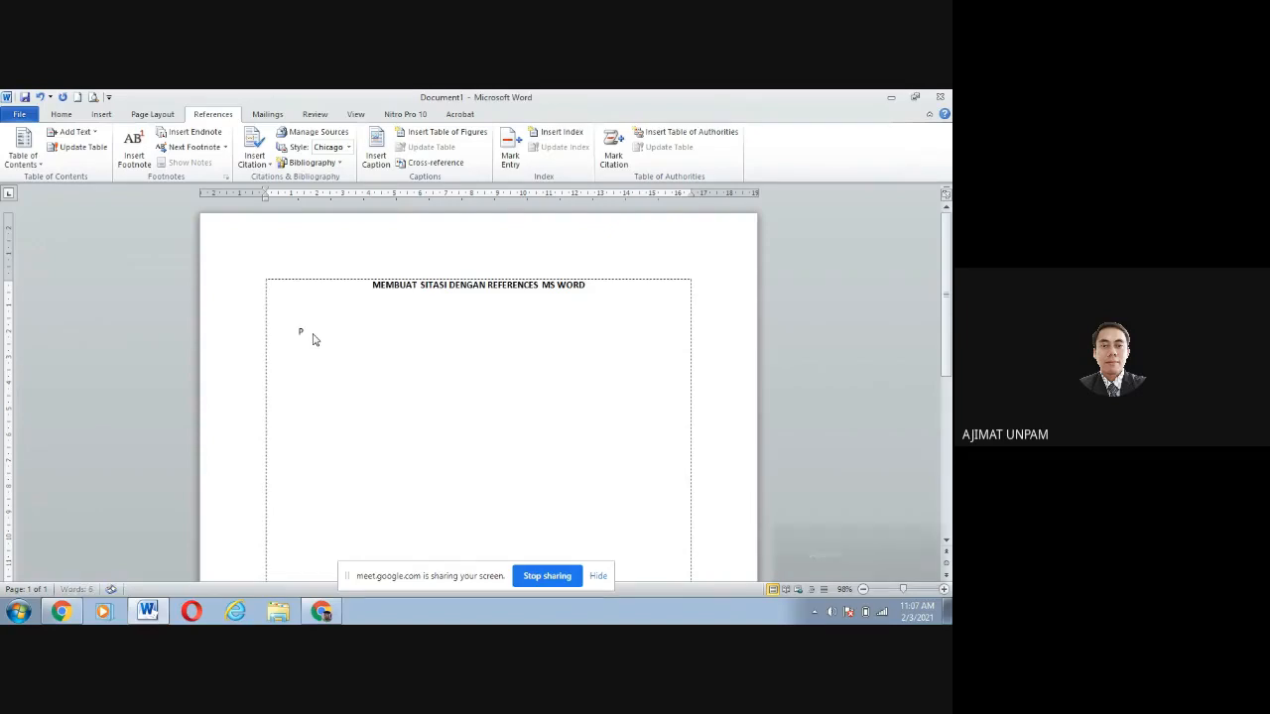
key("BackSpace")
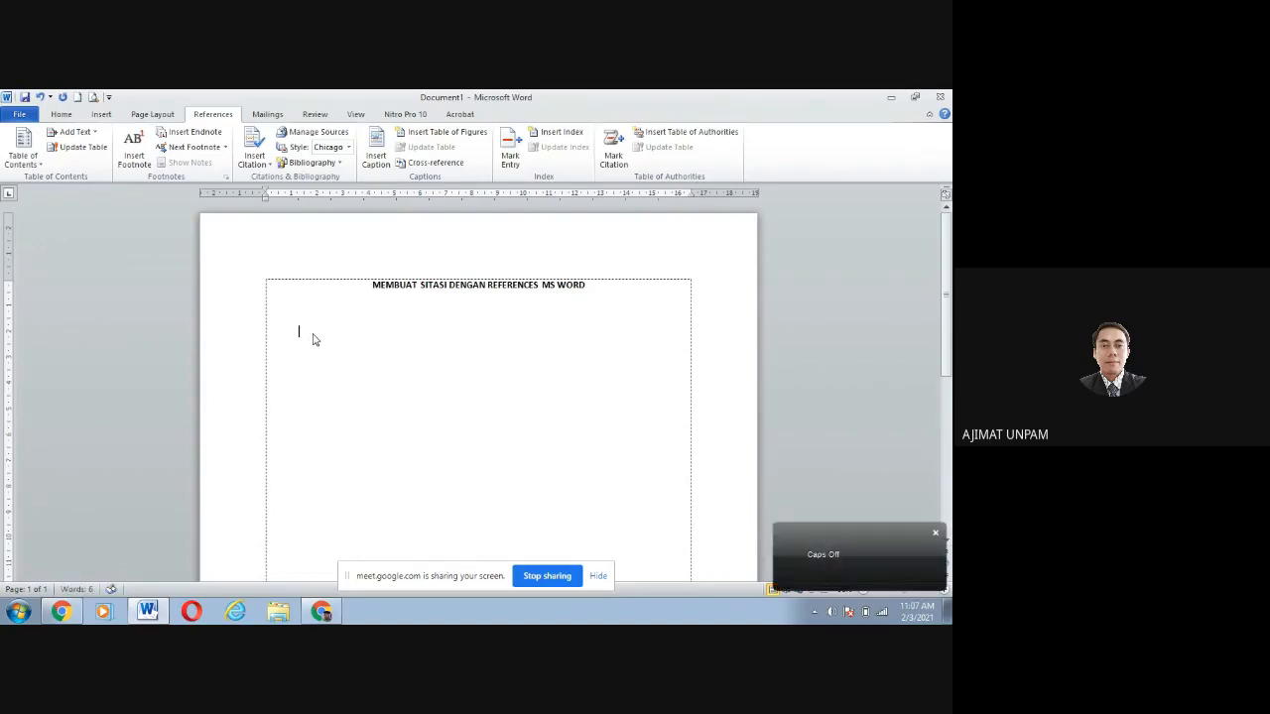
type("Pengen")
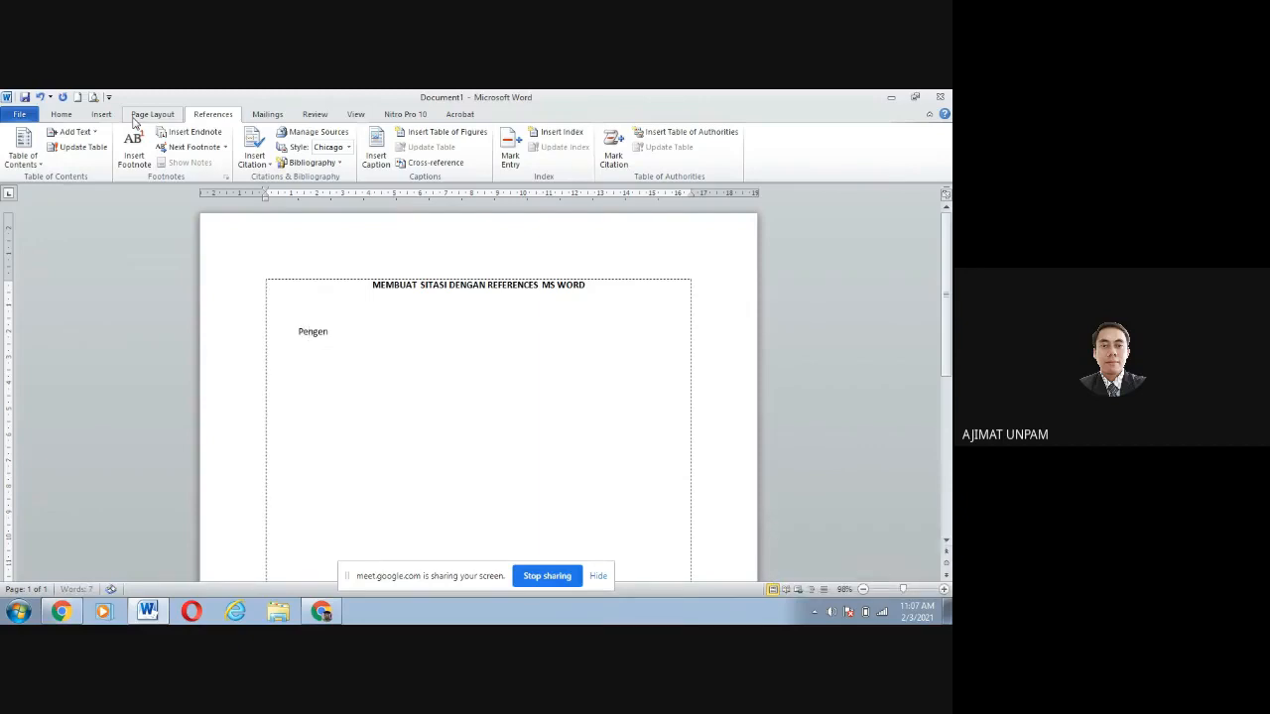
type("dalian m")
key("BackSpace")
type("internal mer")
type("upak")
type("an.....")
type(".")
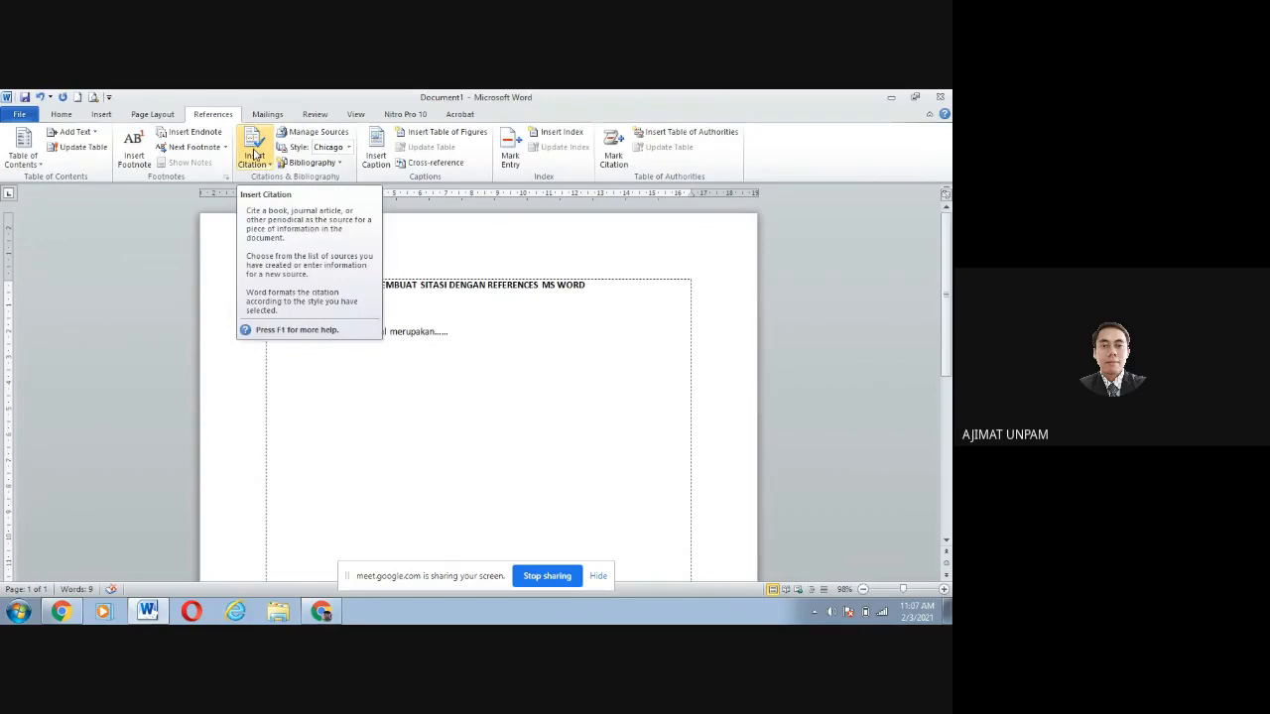
- Start a new Book source from Insert Citation > Add New Source, with the cursor in its Author field
left_click(255, 154)
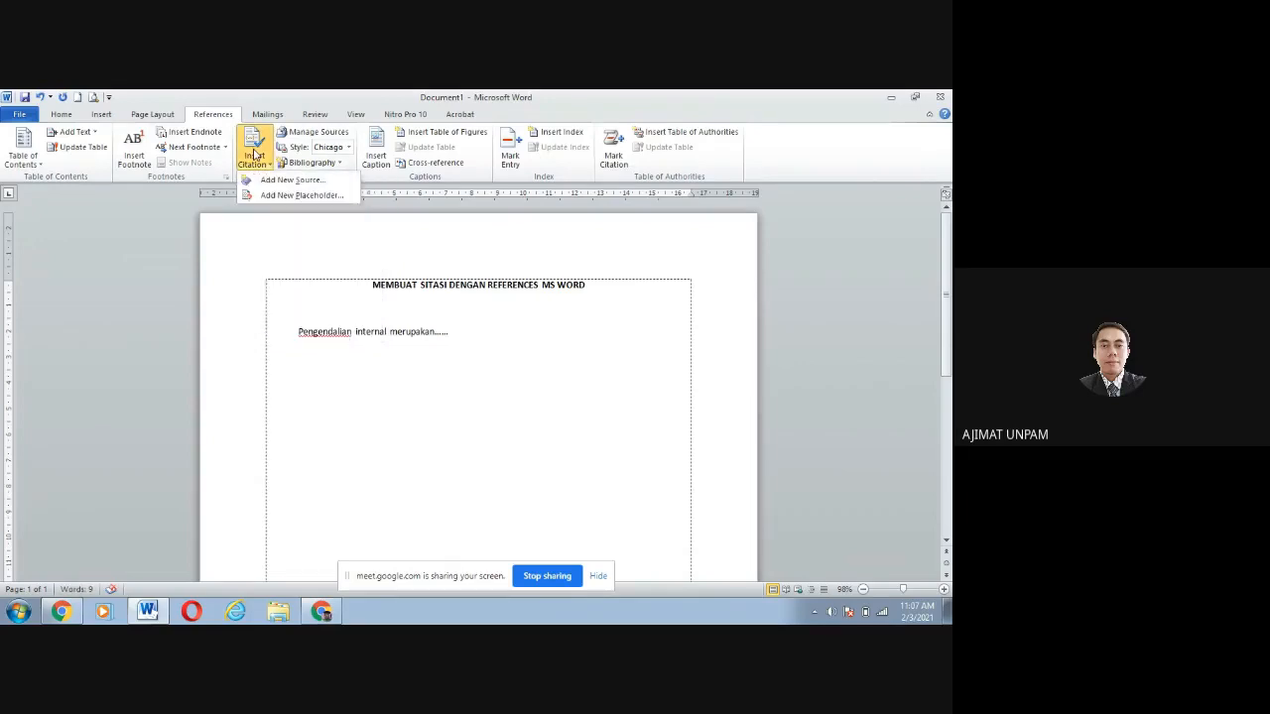
left_click(266, 182)
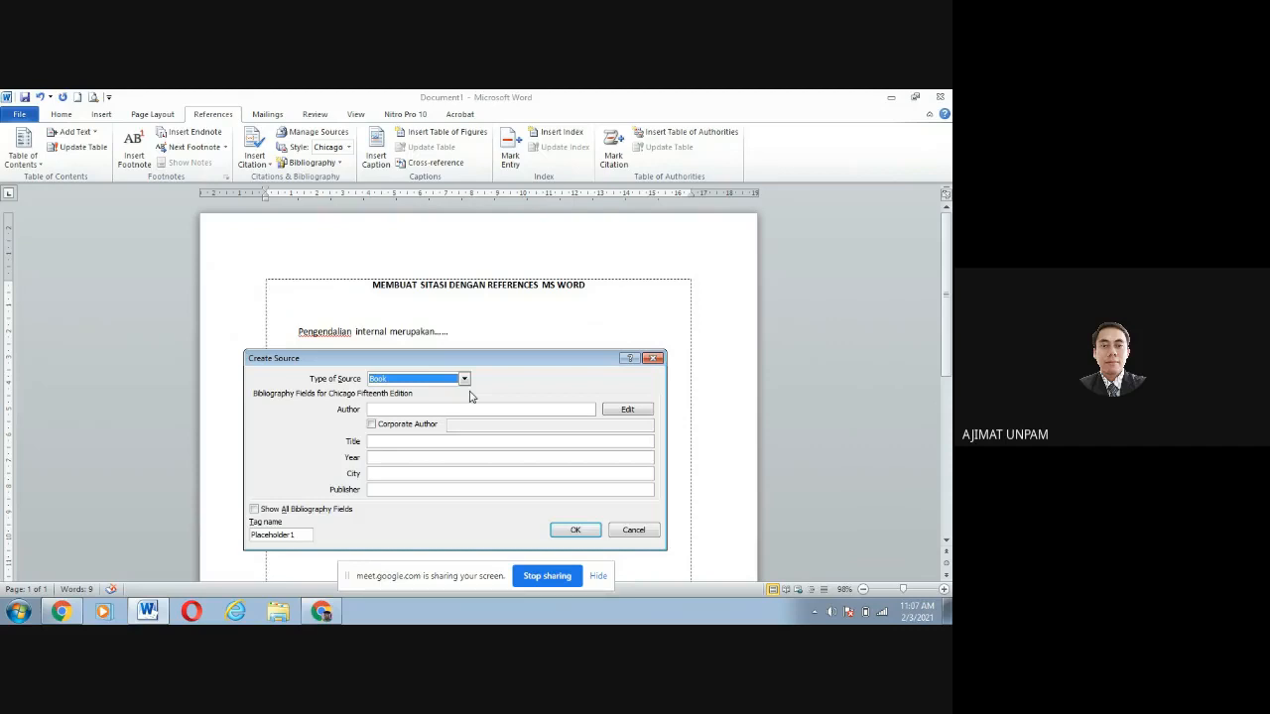
left_click(432, 407)
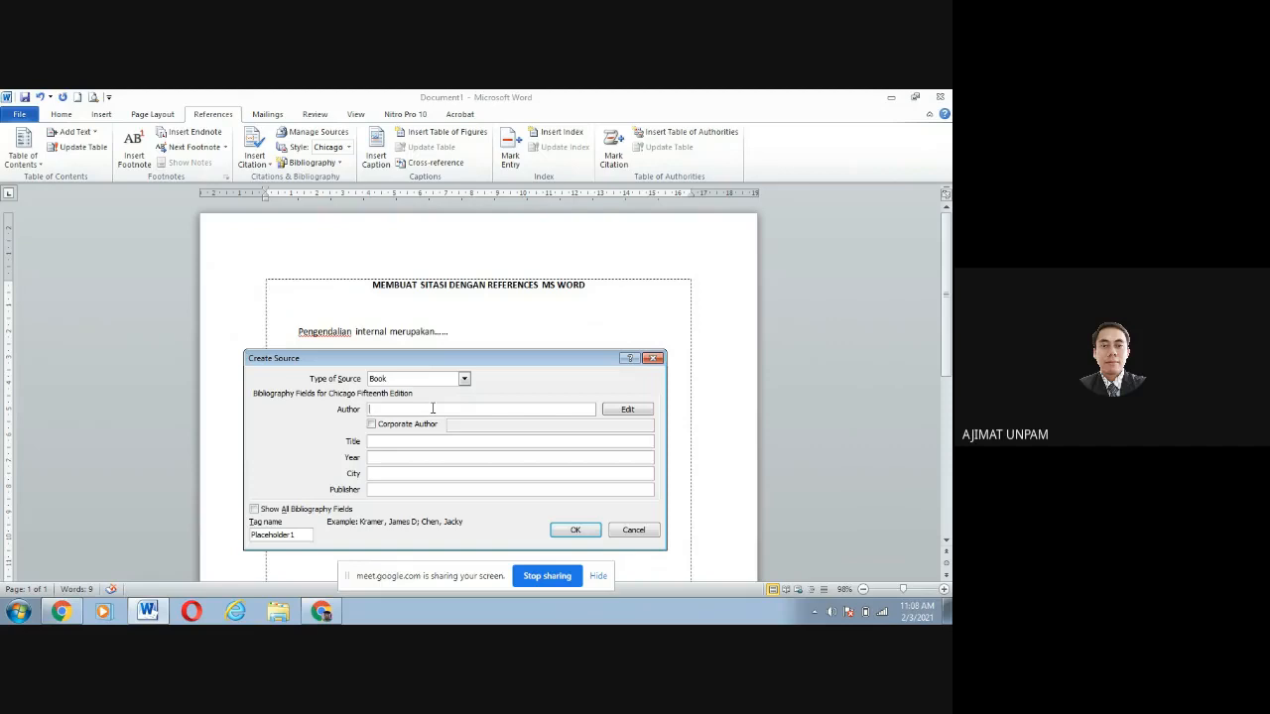
- Enter the book's two authors in the Author field, separated by a semicolon
left_click(432, 408)
type("Utomo")
type(", ")
type("St")
type(". Dw")
type("iarso")
key("BackSpace")
key("BackSpace")
key("BackSpace")
key("BackSpace")
key("BackSpace")
key("BackSpace")
type("j")
type("S")
type("uhart")
type("ono")
type(", E")
- Enter the book title 'Pengauditan Pengolahan Data'
left_click(387, 443)
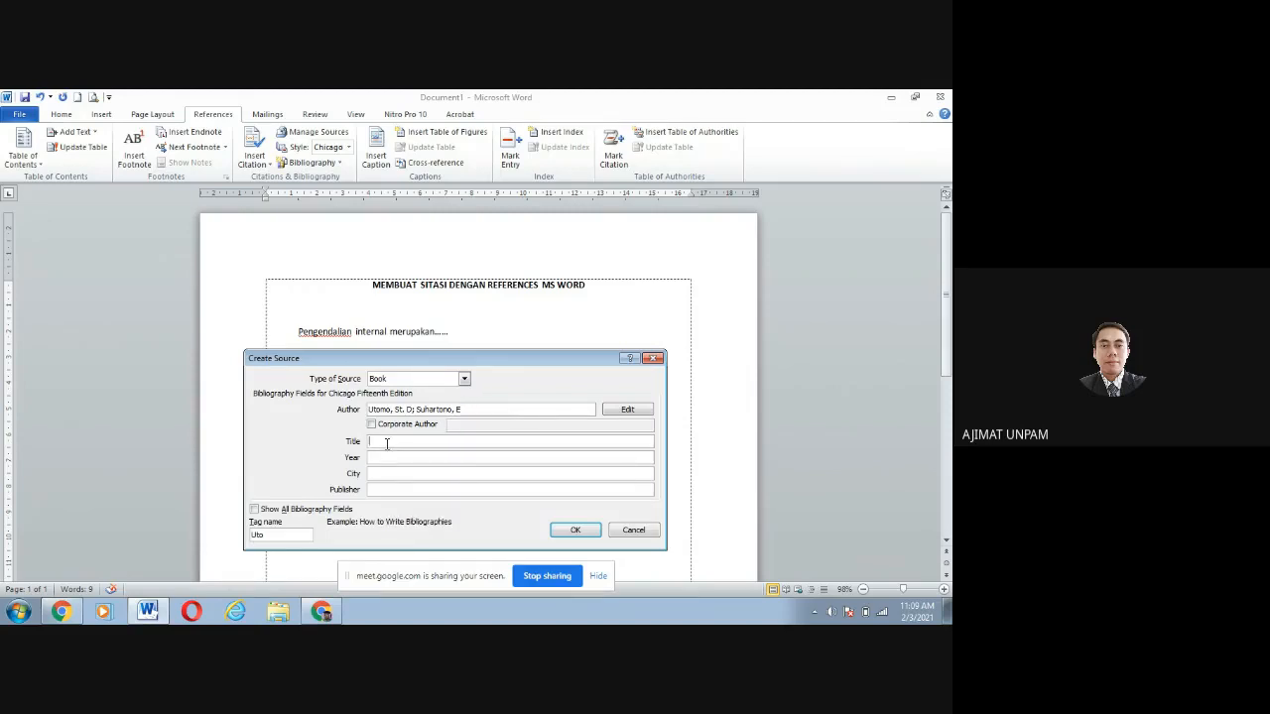
type("Pengauditan")
type("Pengolahn")
key("BackSpace")
type("an Data")
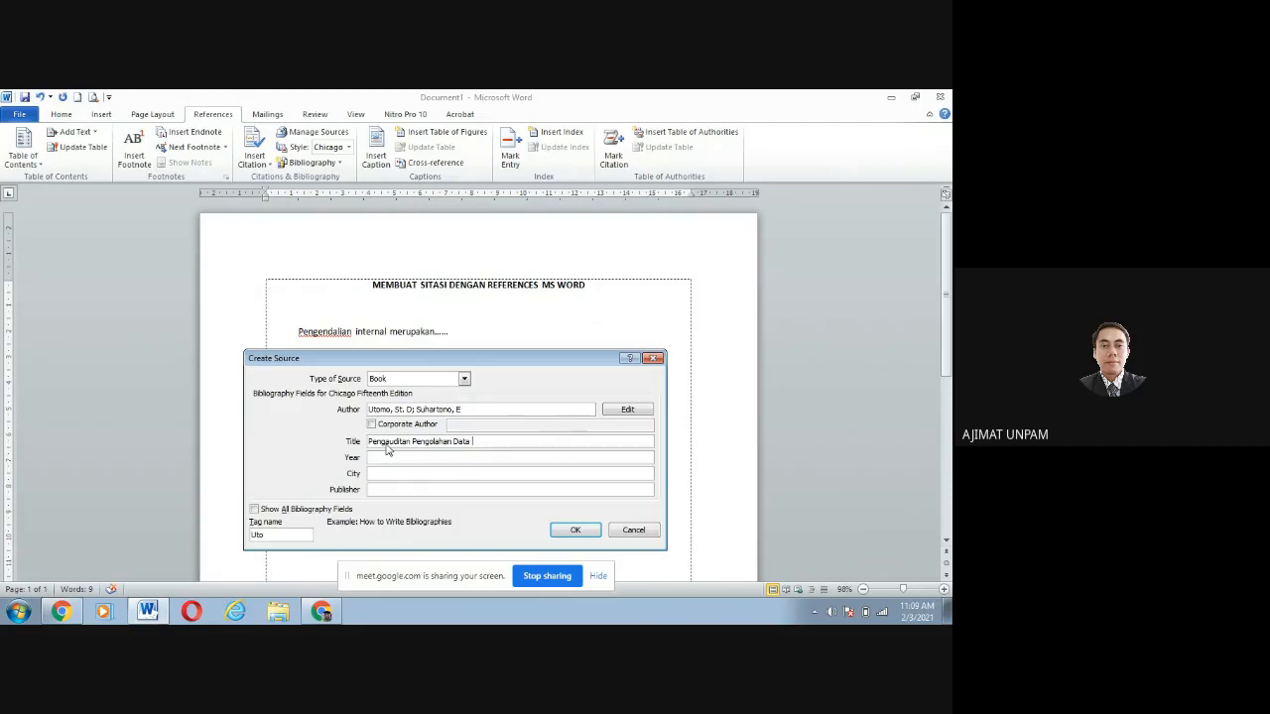
- Fill in year 2018, city Jakarta and publisher Salemba Empat, and show all bibliography fields
left_click(394, 457)
type("2018")
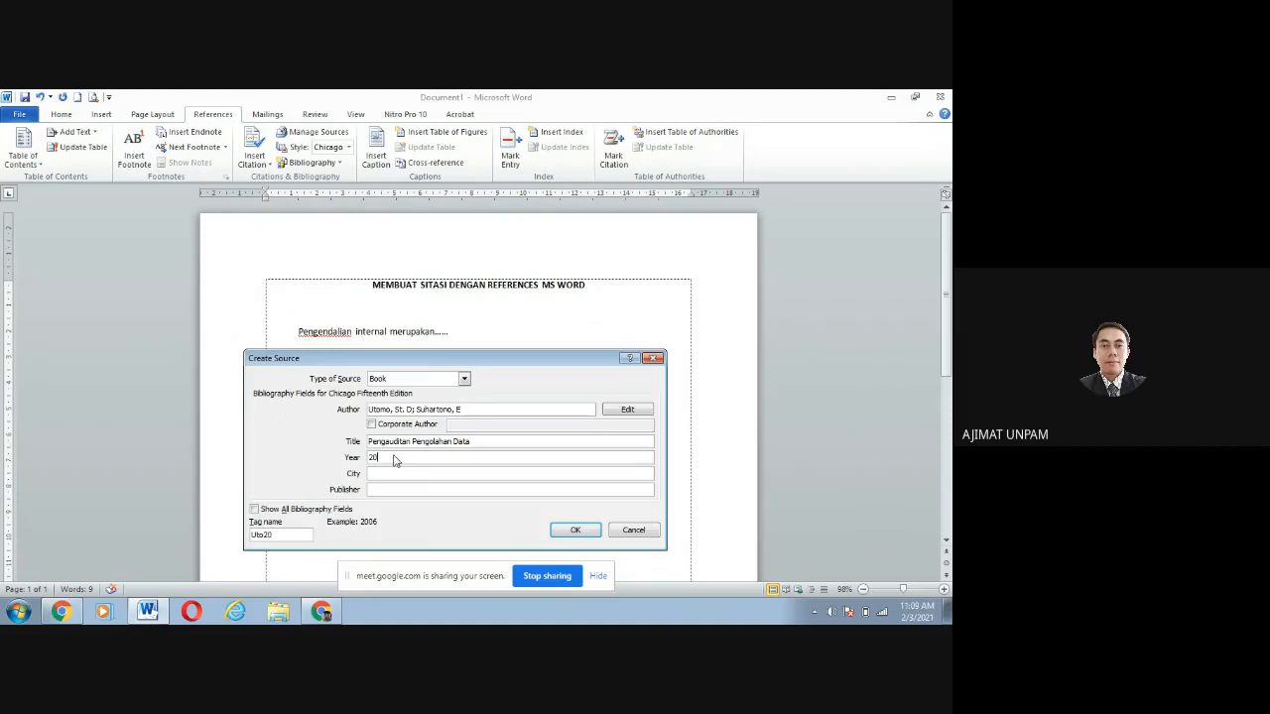
left_click(429, 473)
type("Jakarta")
left_click(438, 489)
type("Salemba Empat")
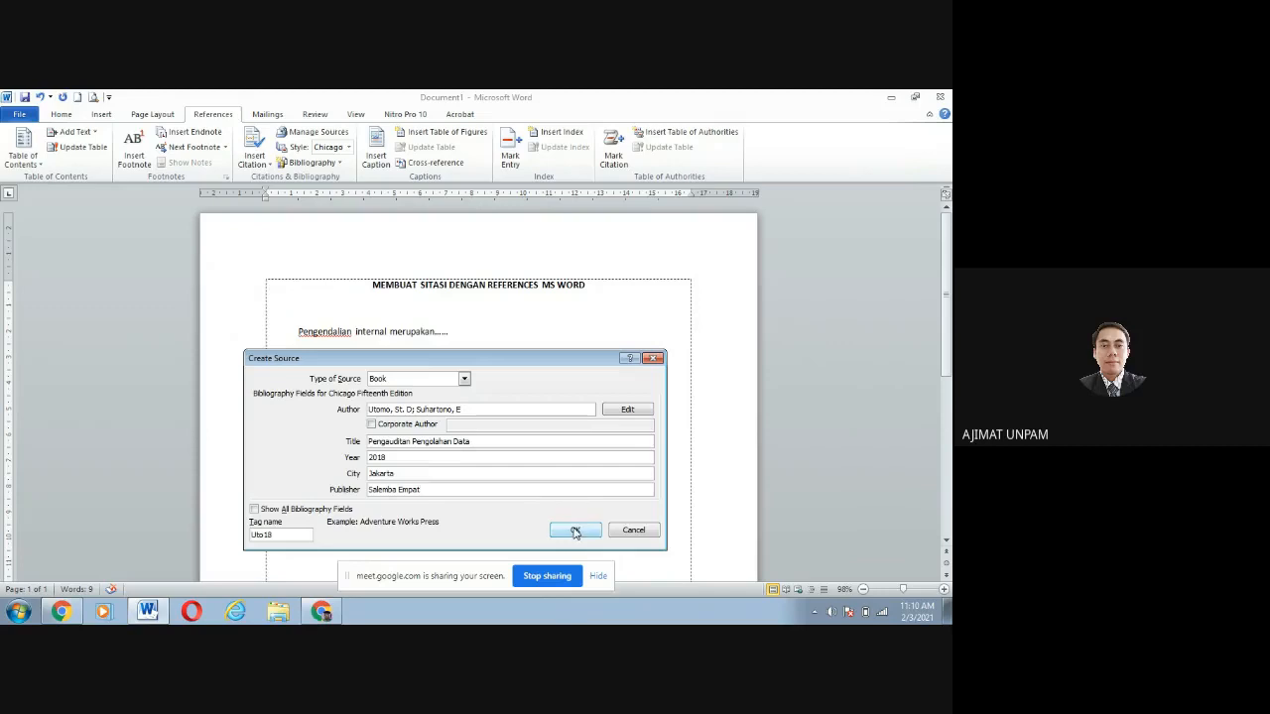
left_click(256, 511)
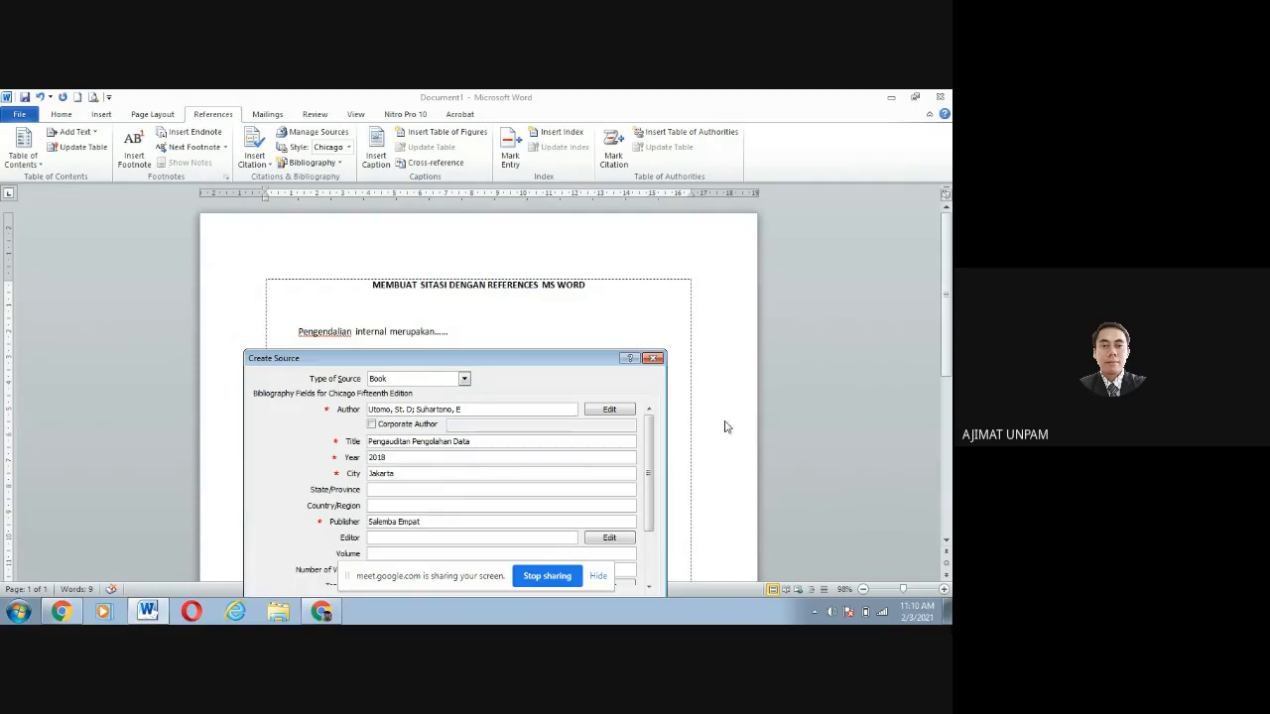
- Hide the extra bibliography fields and save the source, inserting its 2018 citation after the first sentence
left_click_drag(651, 454, 650, 501)
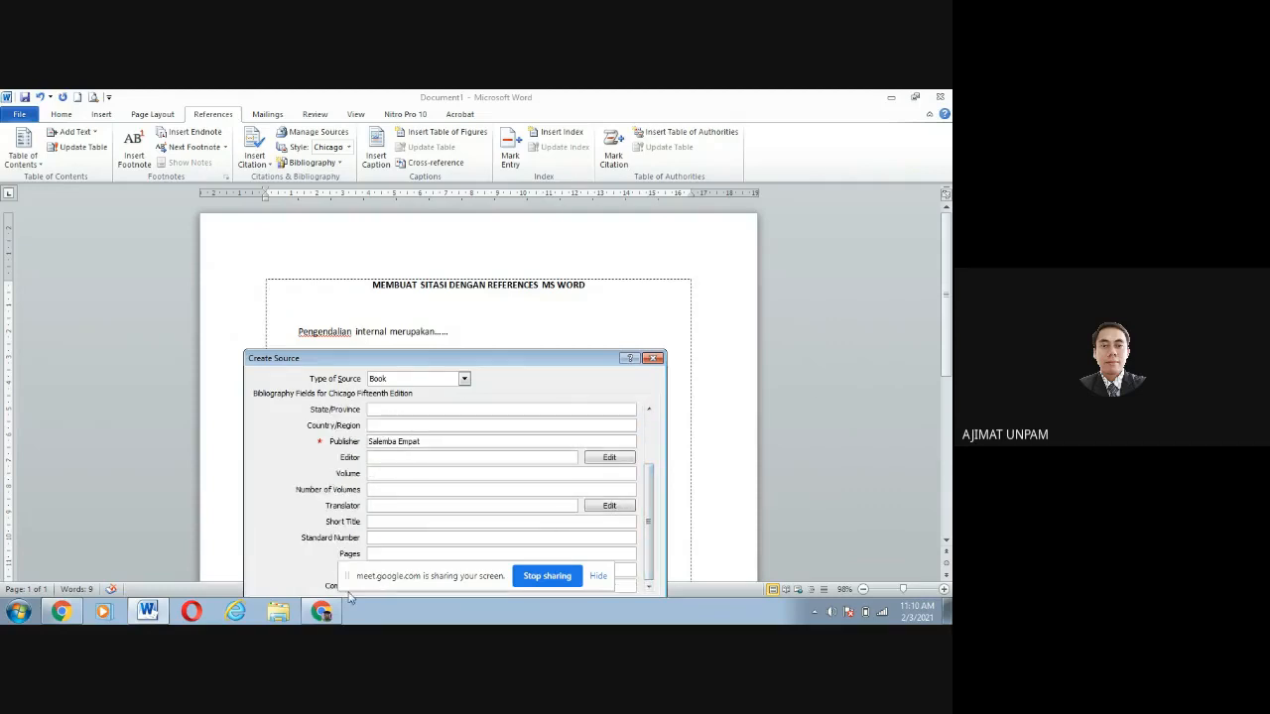
left_click(949, 385)
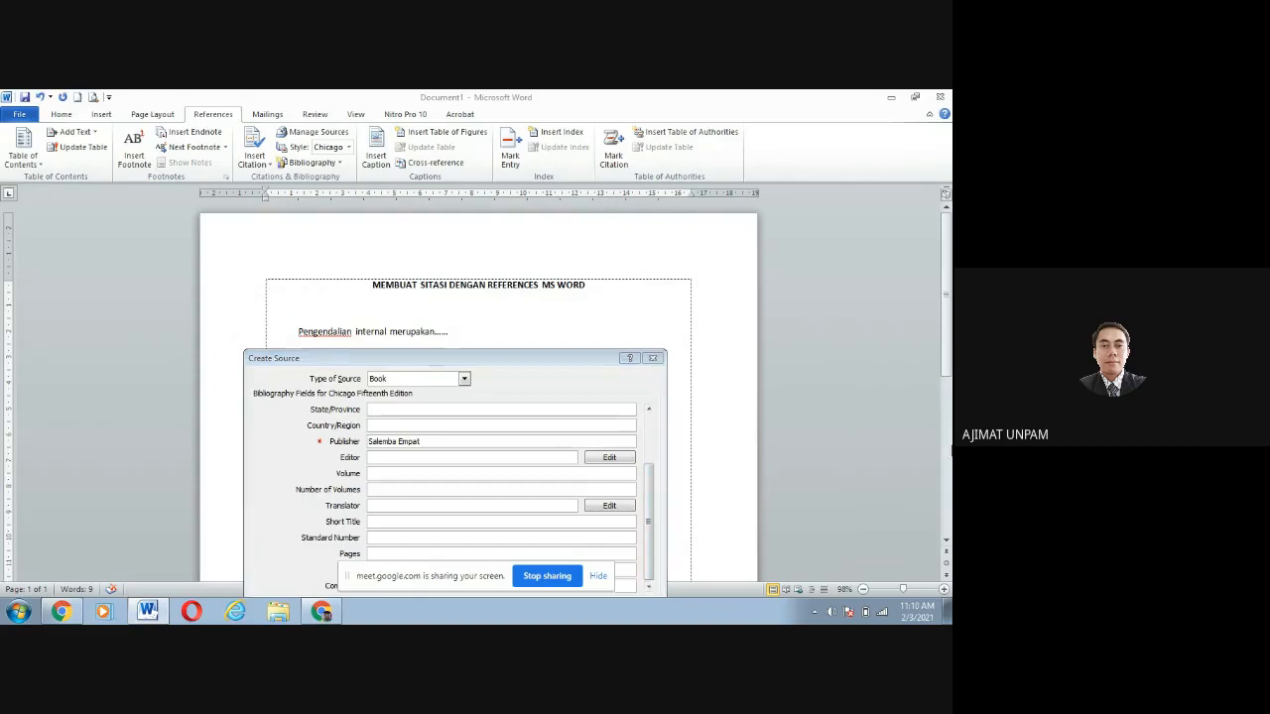
left_click_drag(575, 363, 585, 187)
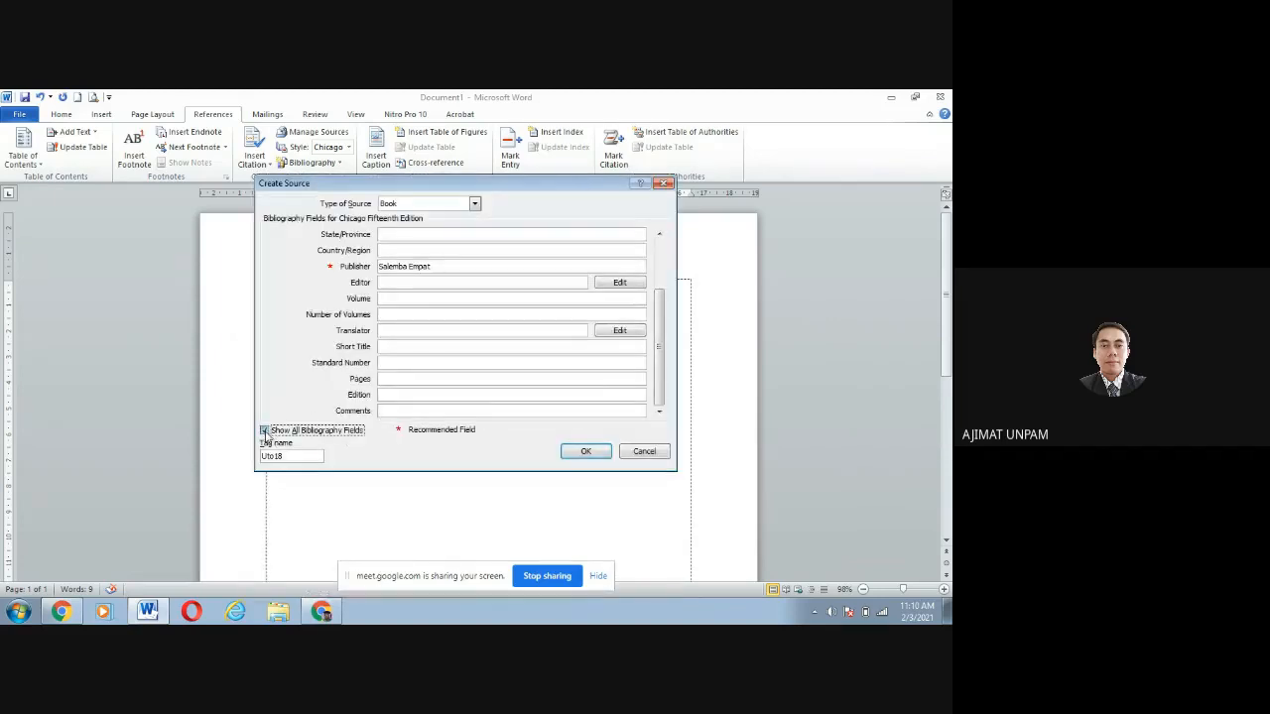
left_click(264, 432)
left_click_drag(506, 187, 422, 246)
left_click(502, 414)
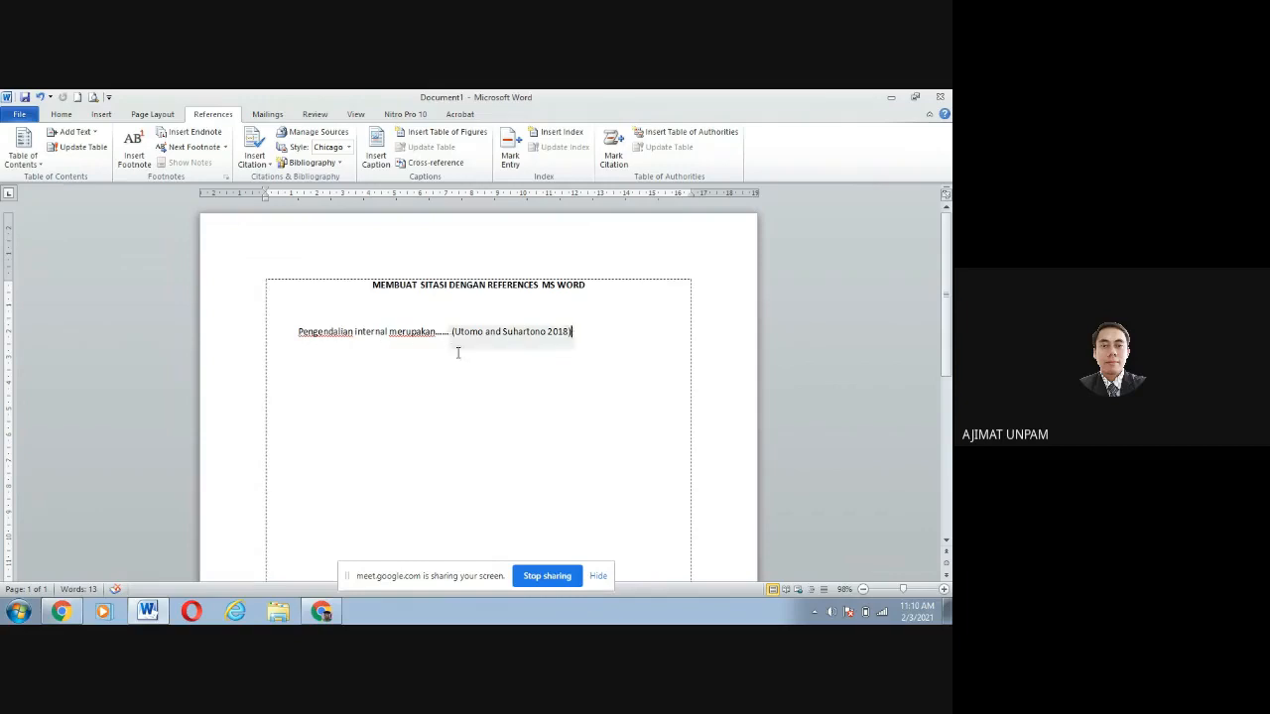
- End the cited sentence with a period and add 'Penelitian bisnis digunakan sebagai upaya.....'
type(".")
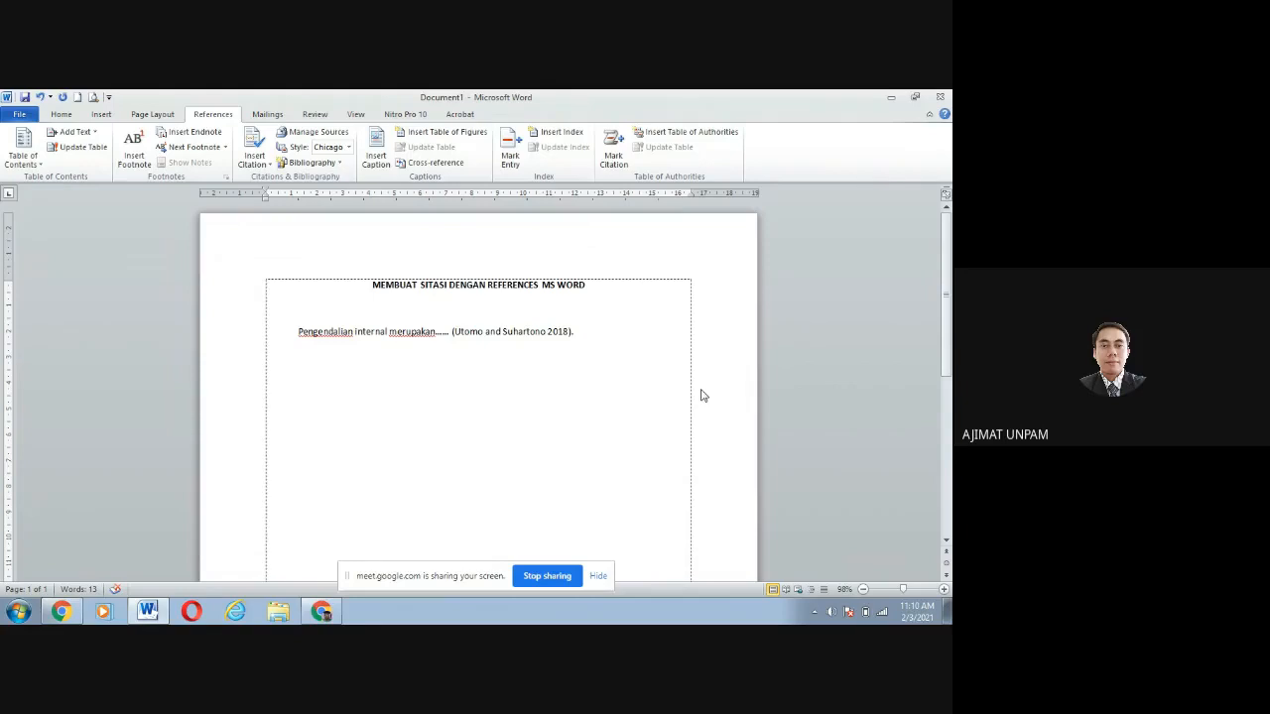
type("P")
type("enel")
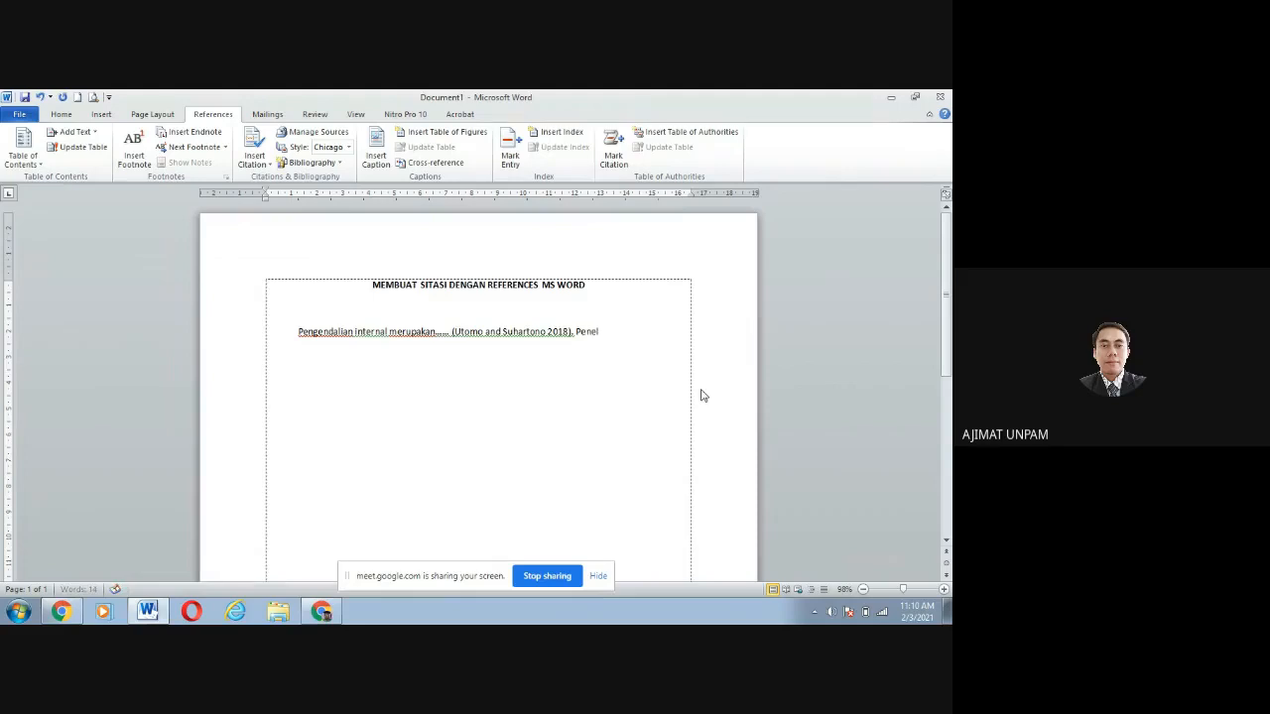
type("itian Bisnis digunakan")
key("BackSpace")
type("bisnis digunakan sebagai upaya.....")
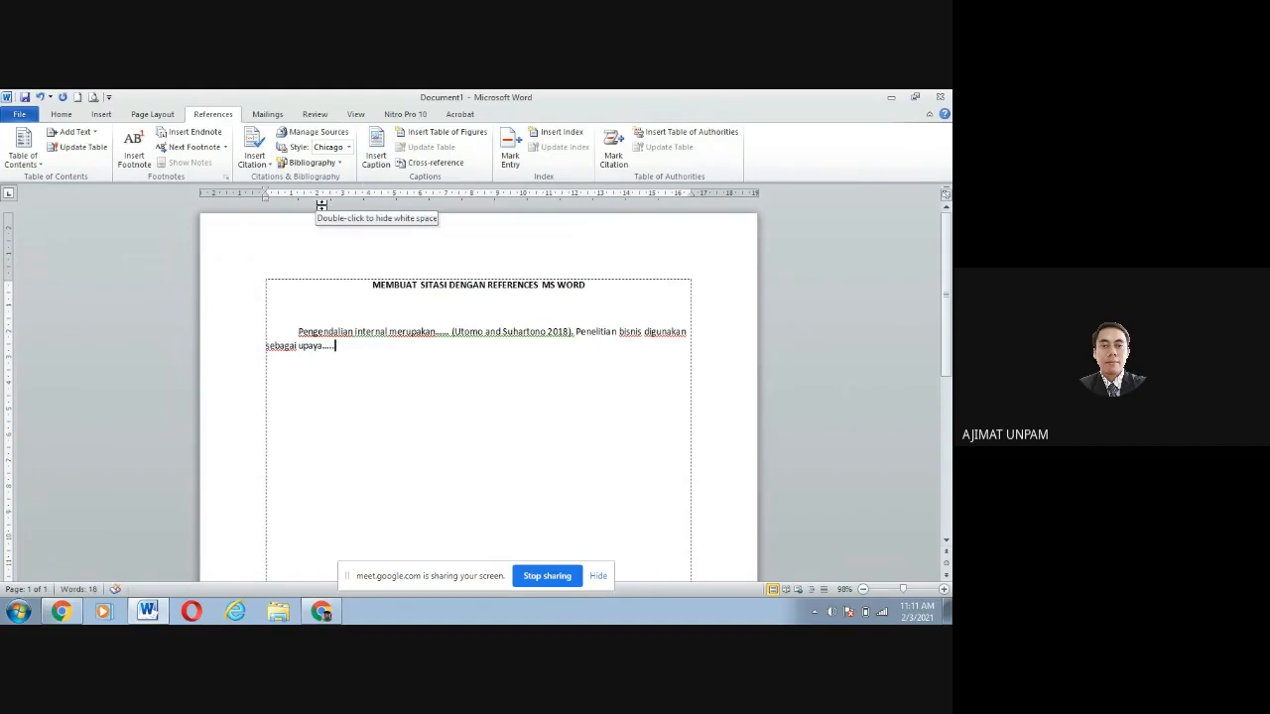
- Create a second new book source and enter its two authors
left_click(255, 157)
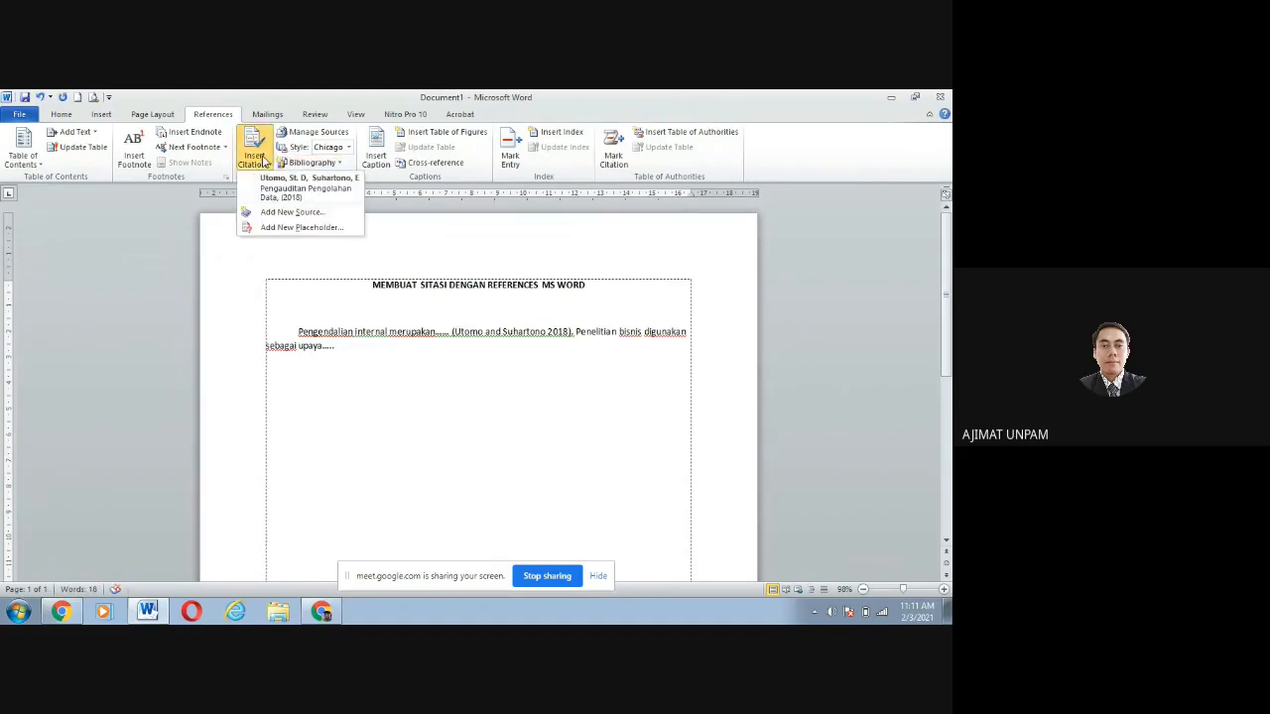
left_click(272, 215)
left_click(347, 293)
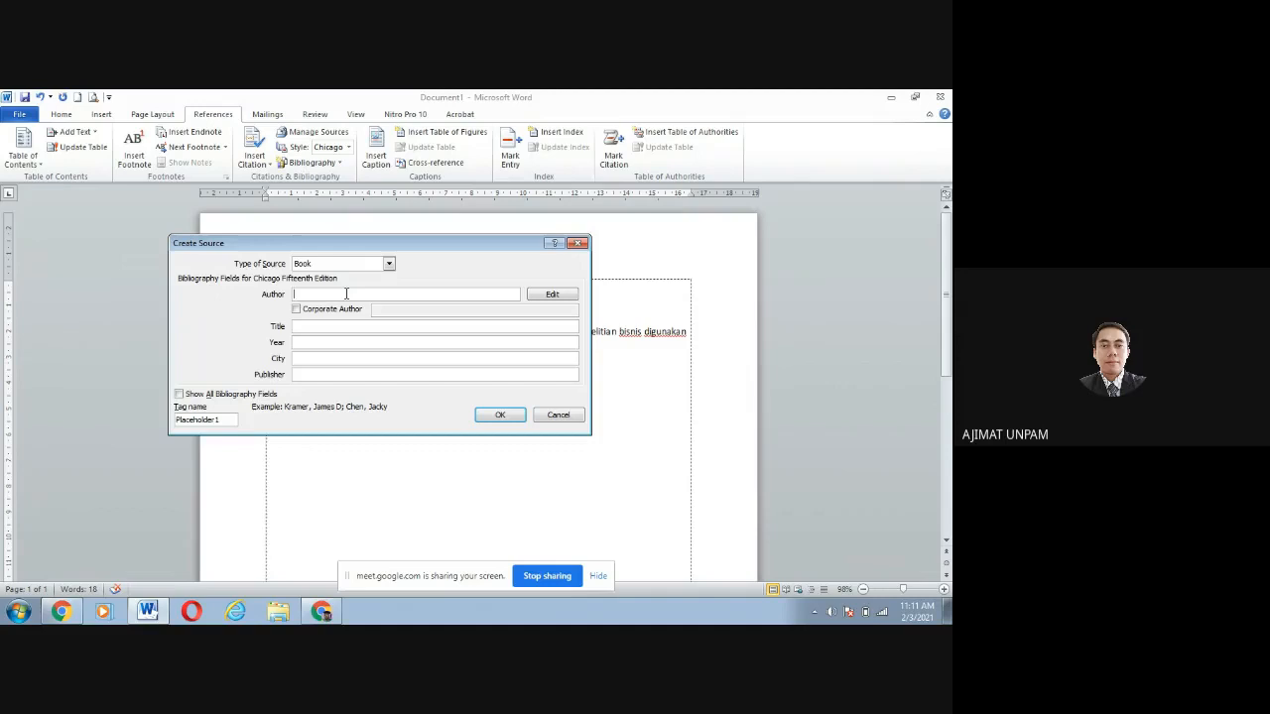
type("Sekaran, Uma; Bougie, Roger")
- Fill in title 'Metode Penelitian Bisnis', year 2019, city Jakarta and publisher Salemba Empat
left_click(315, 326)
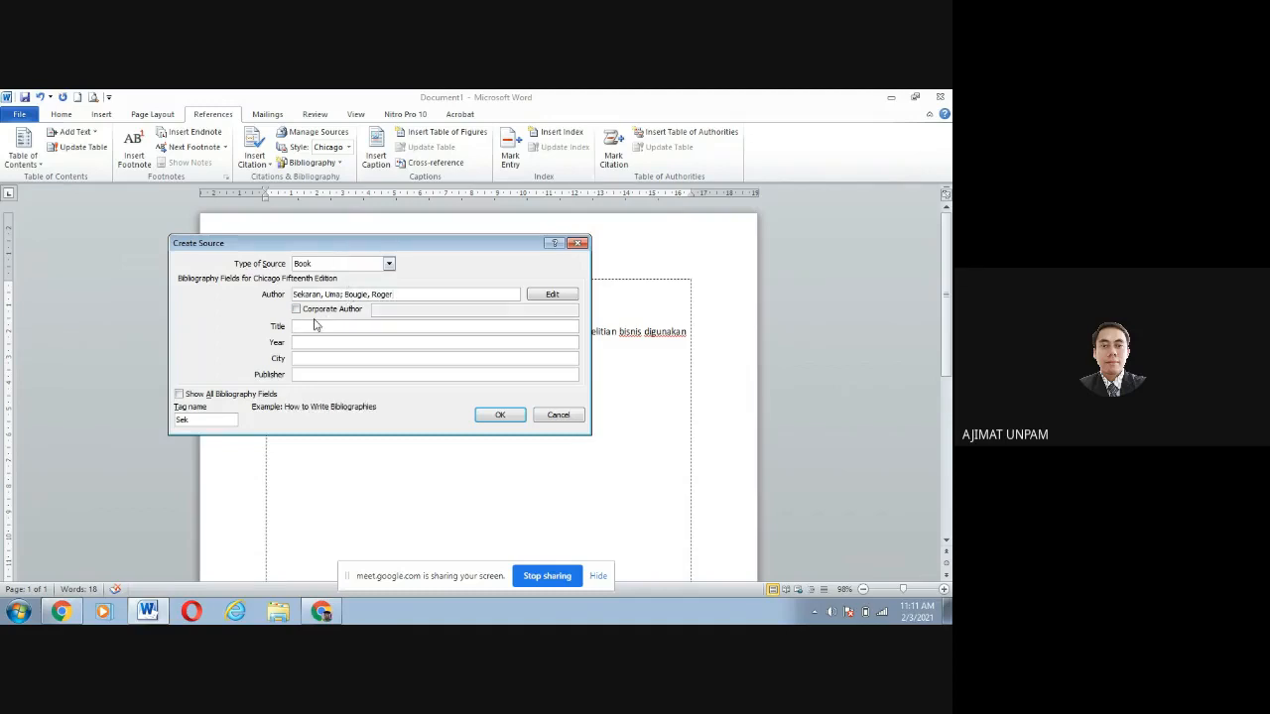
type("Metode Penelitian Bisnis")
left_click(308, 343)
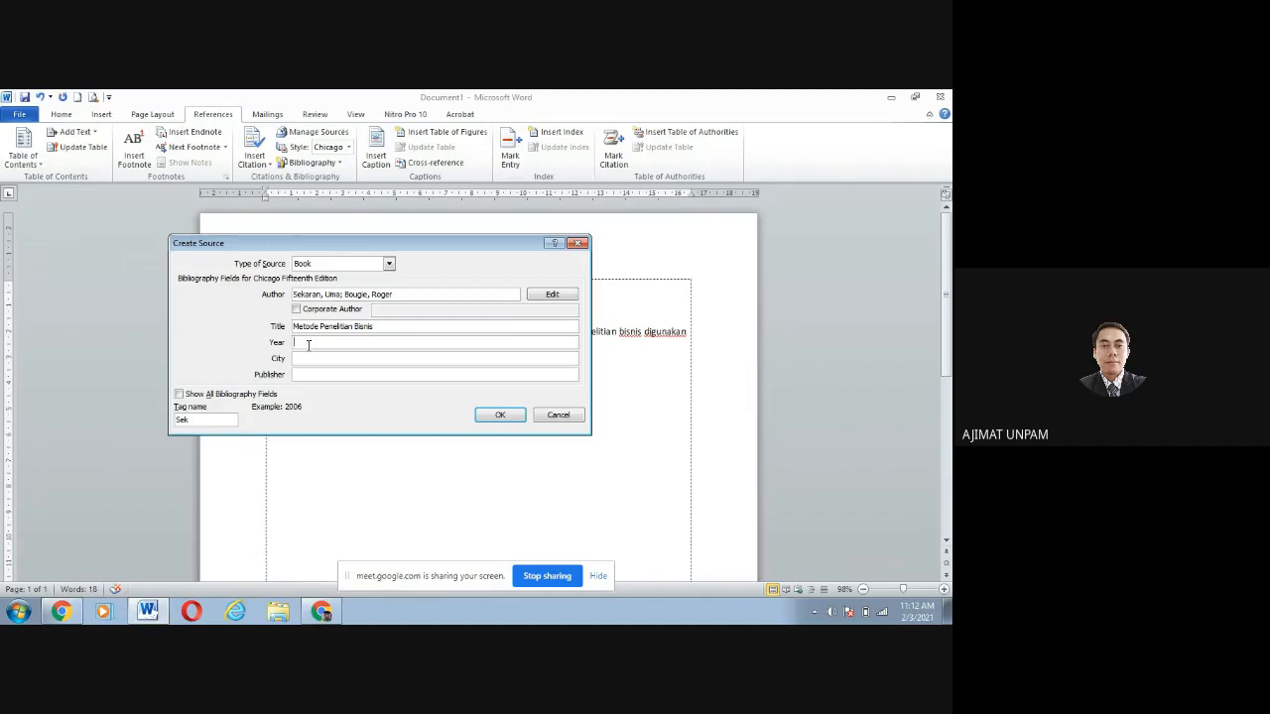
type("2019")
left_click(325, 359)
type("Jakarta")
left_click(324, 376)
type("S")
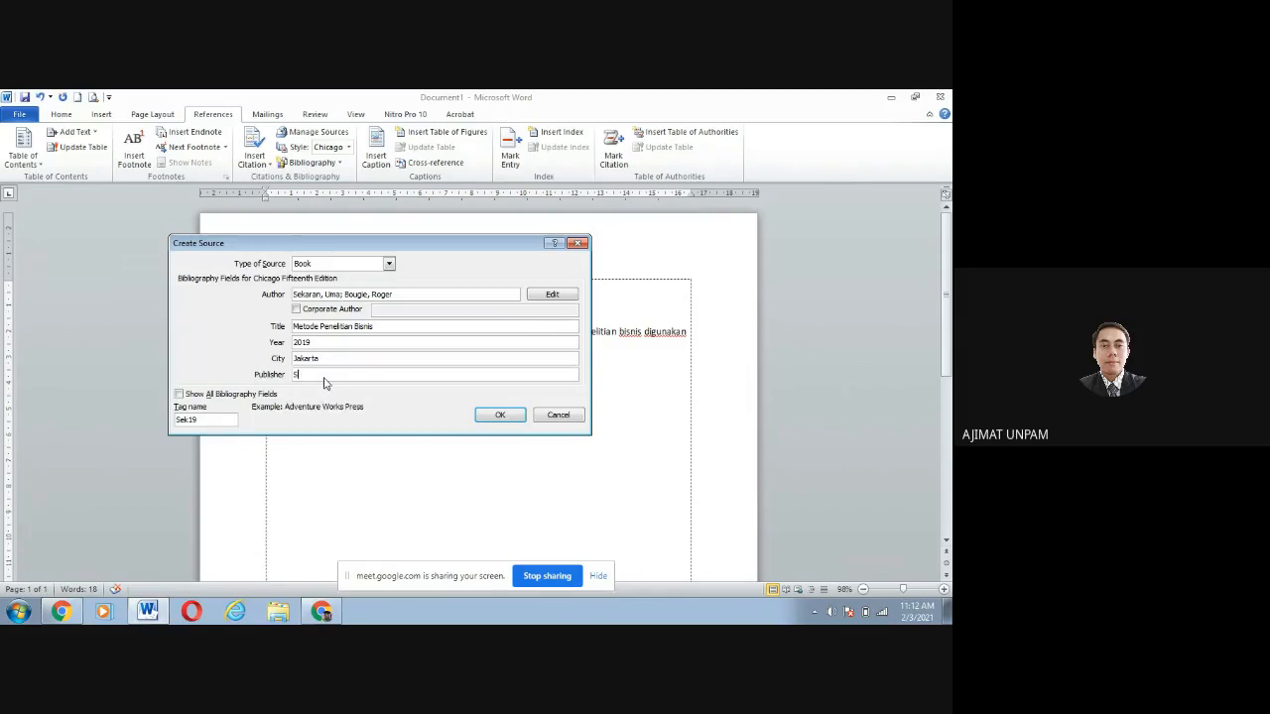
type("alemba Empat")
- Insert the 2019 citation, close the sentence with a period and begin 'Keuangan Perusahaan berfungsi....'
left_click(496, 415)
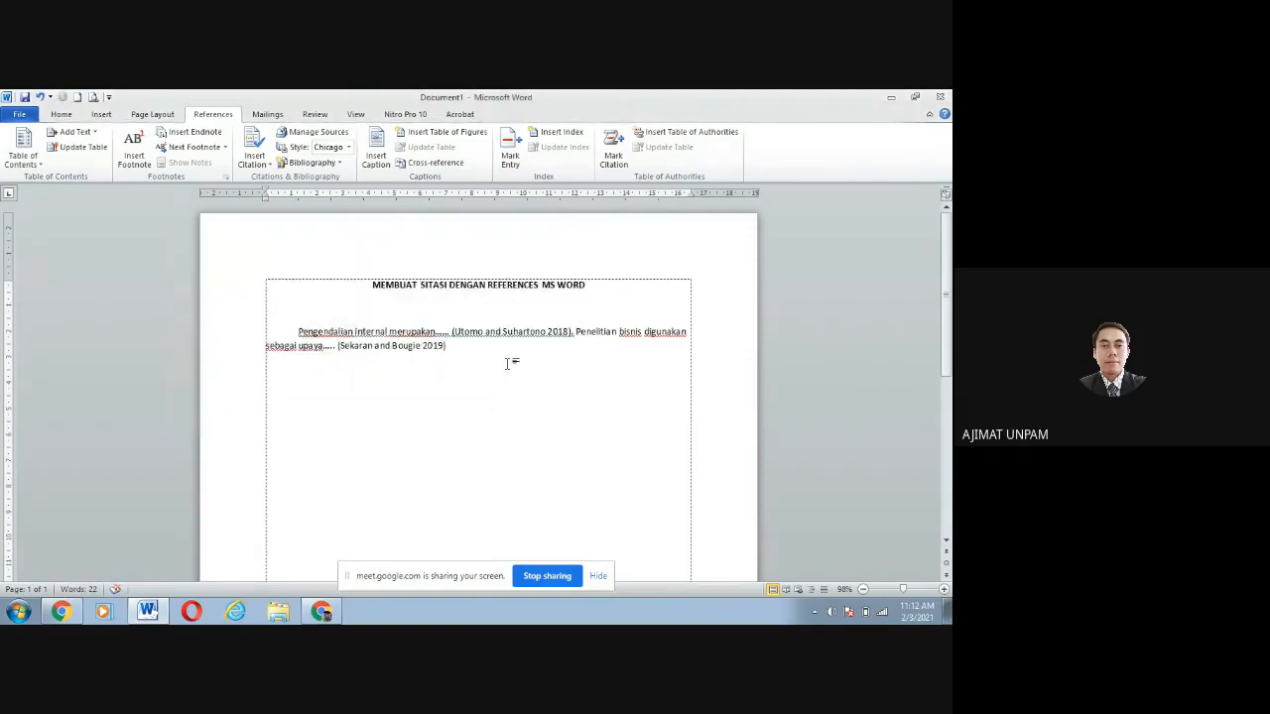
type(".")
type("Keungan")
key("BackSpace")
key("BackSpace")
key("BackSpace")
key("BackSpace")
type("angan Perusaha")
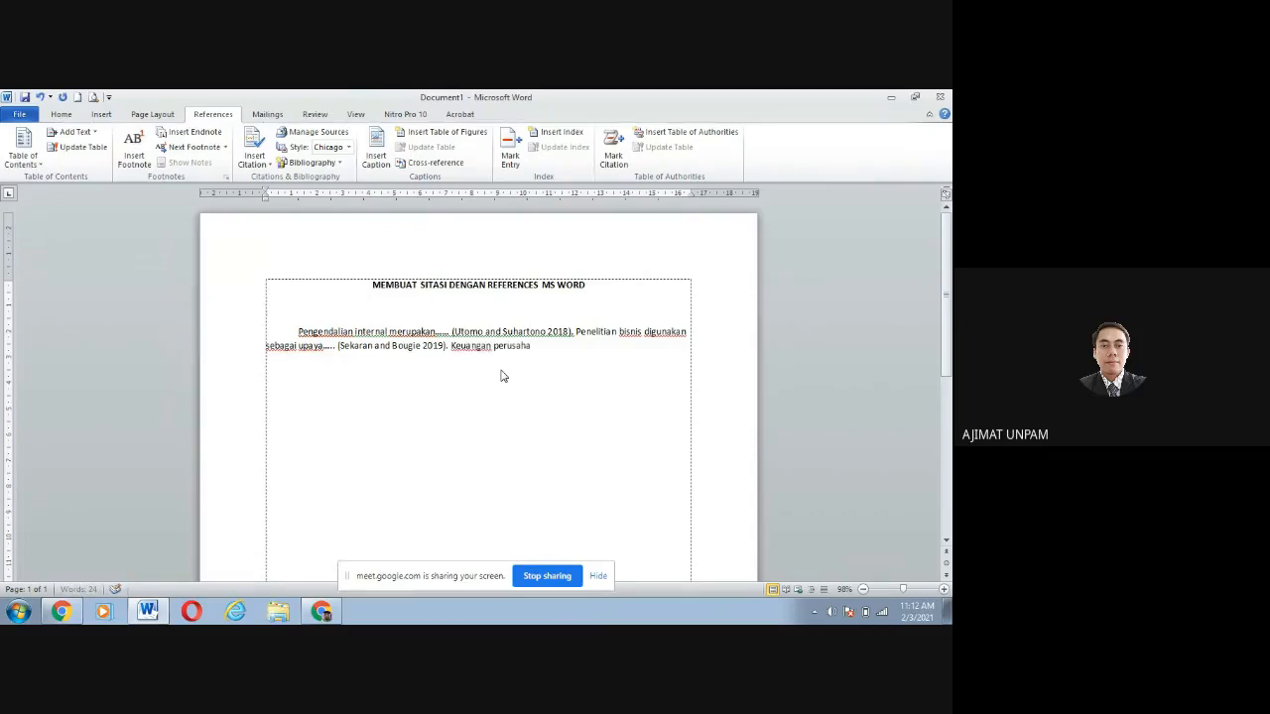
type("an berfungsi.....")
- Start a new citation source and set its type to Journal Article
left_click(257, 164)
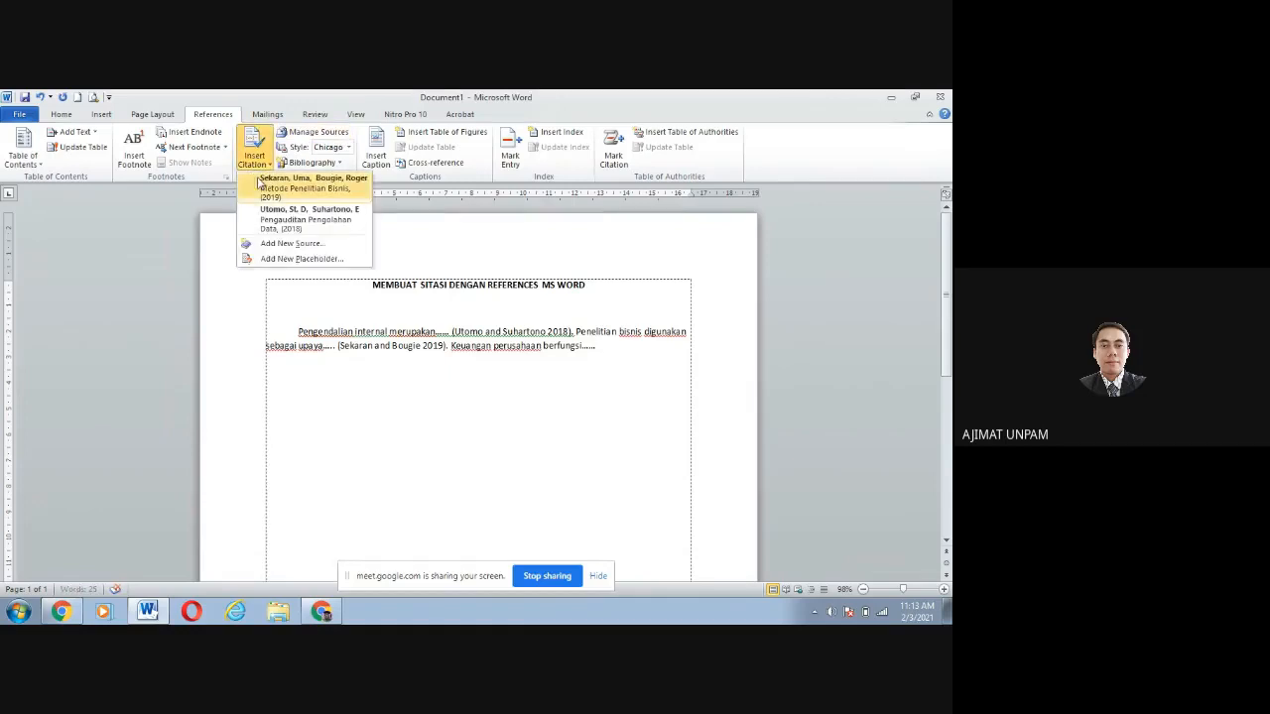
left_click(270, 247)
left_click(389, 264)
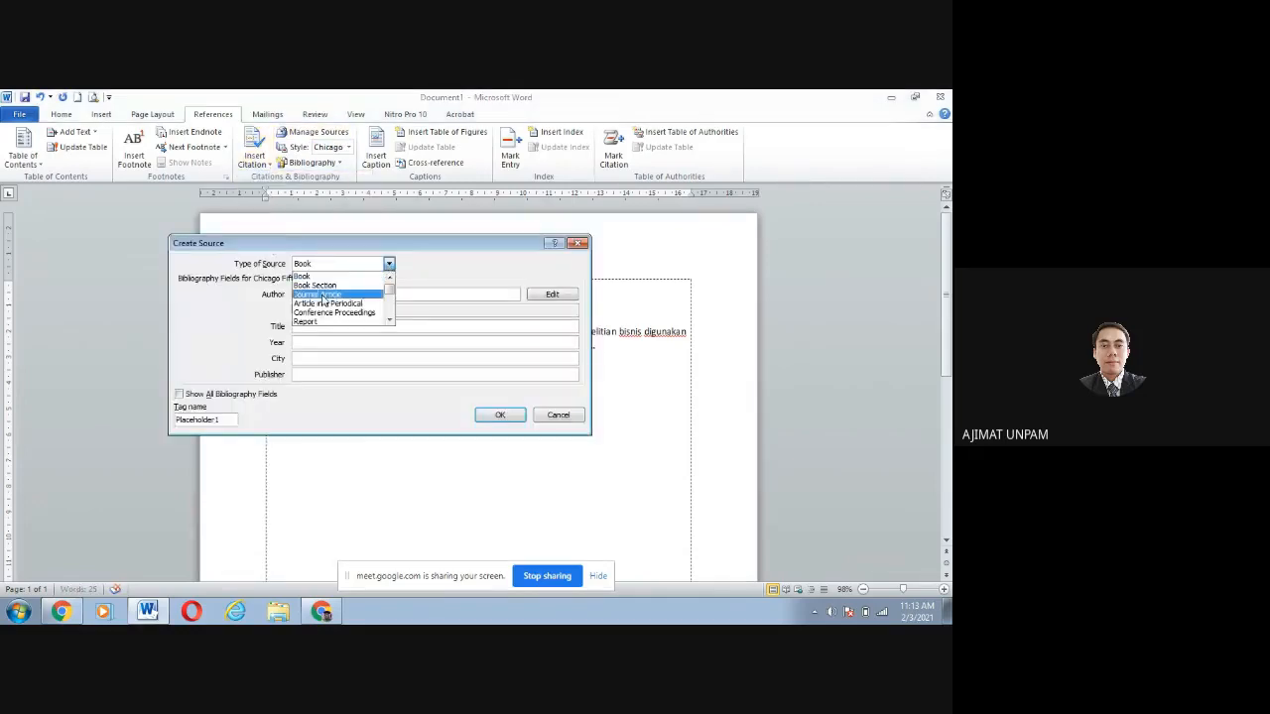
scroll(333, 313, "down", 1)
scroll(332, 313, "down", 1)
scroll(332, 316, "up", 2)
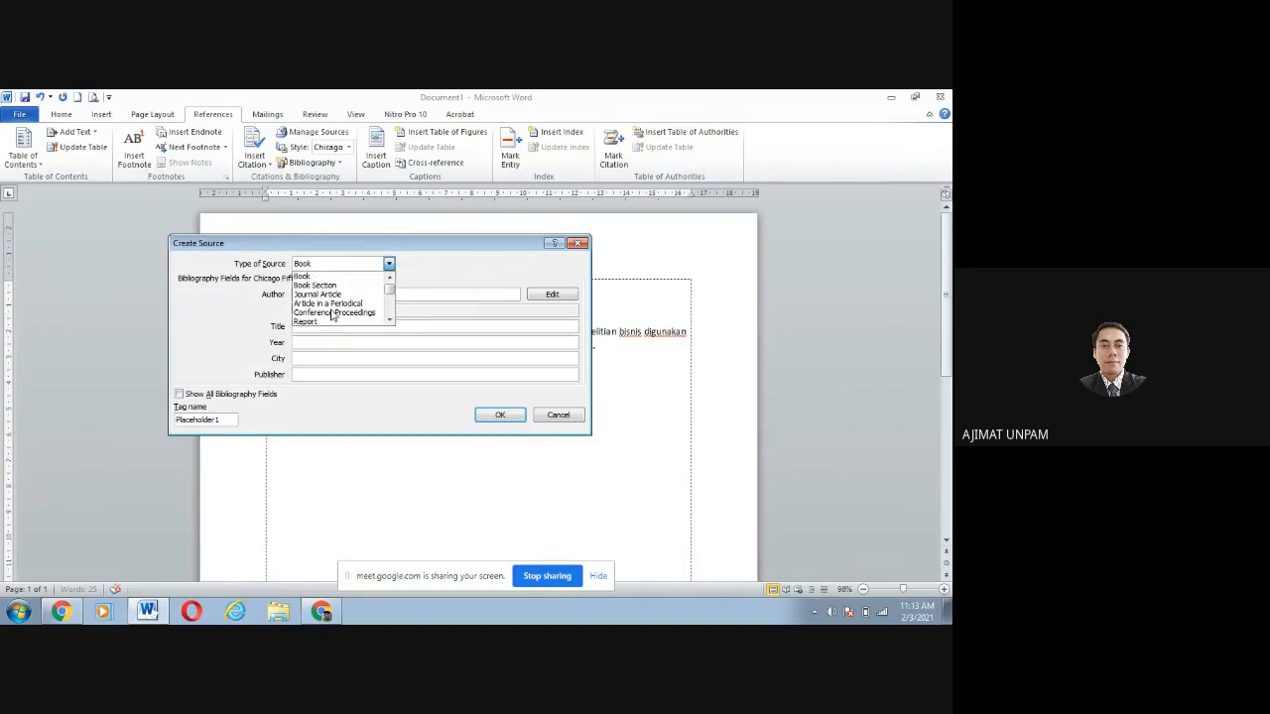
left_click(334, 294)
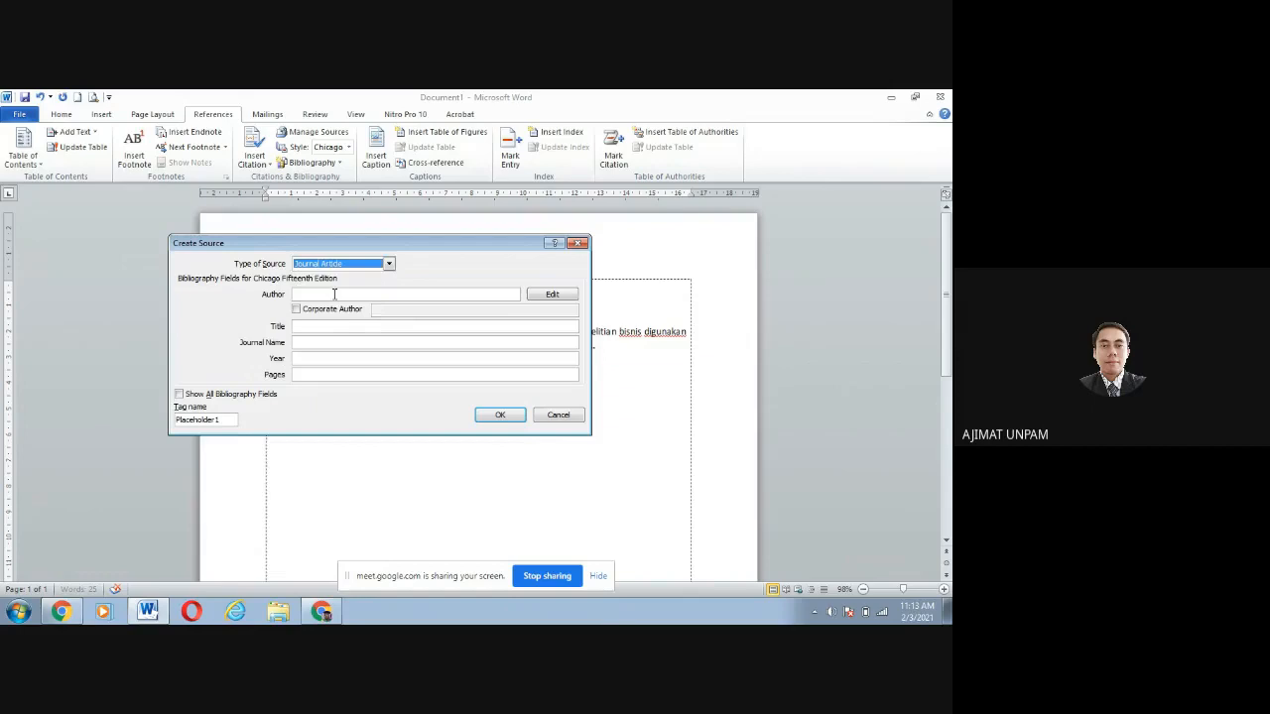
- Enter the journal article's three authors
left_click(317, 296)
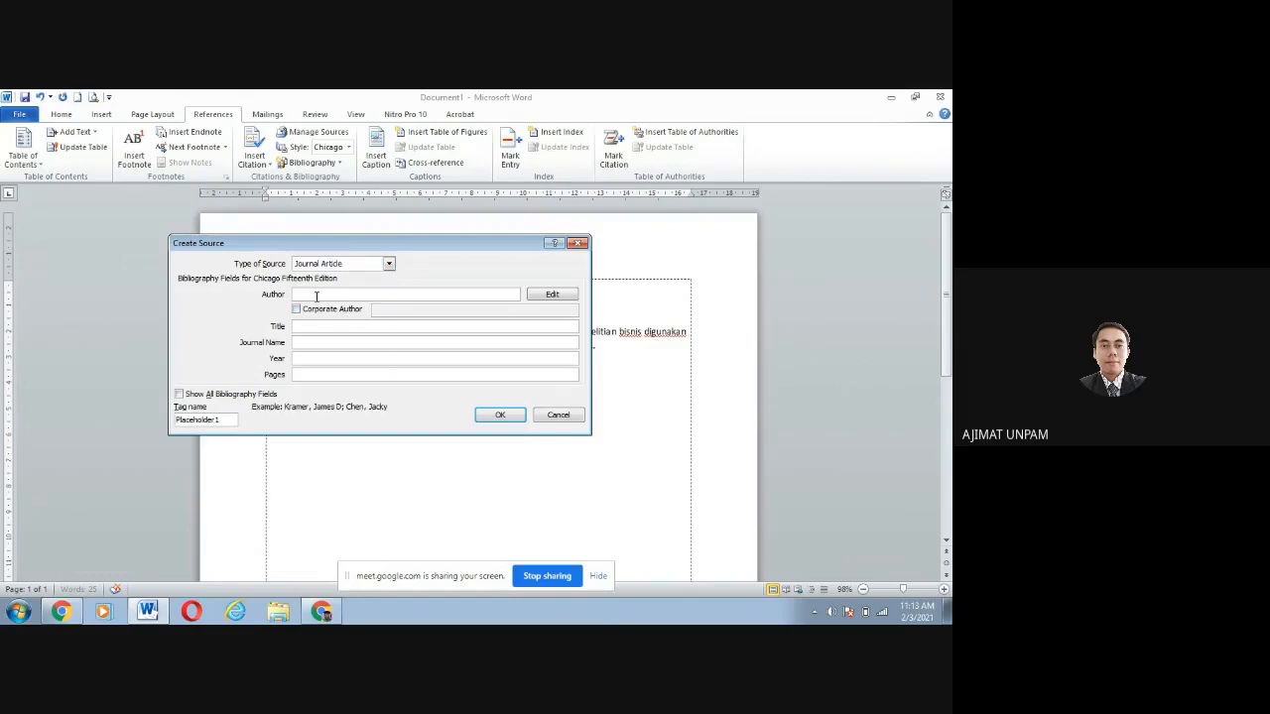
type("Ajim")
type("Mul")
type("da")
type(", Iskandar;")
type("Maula")
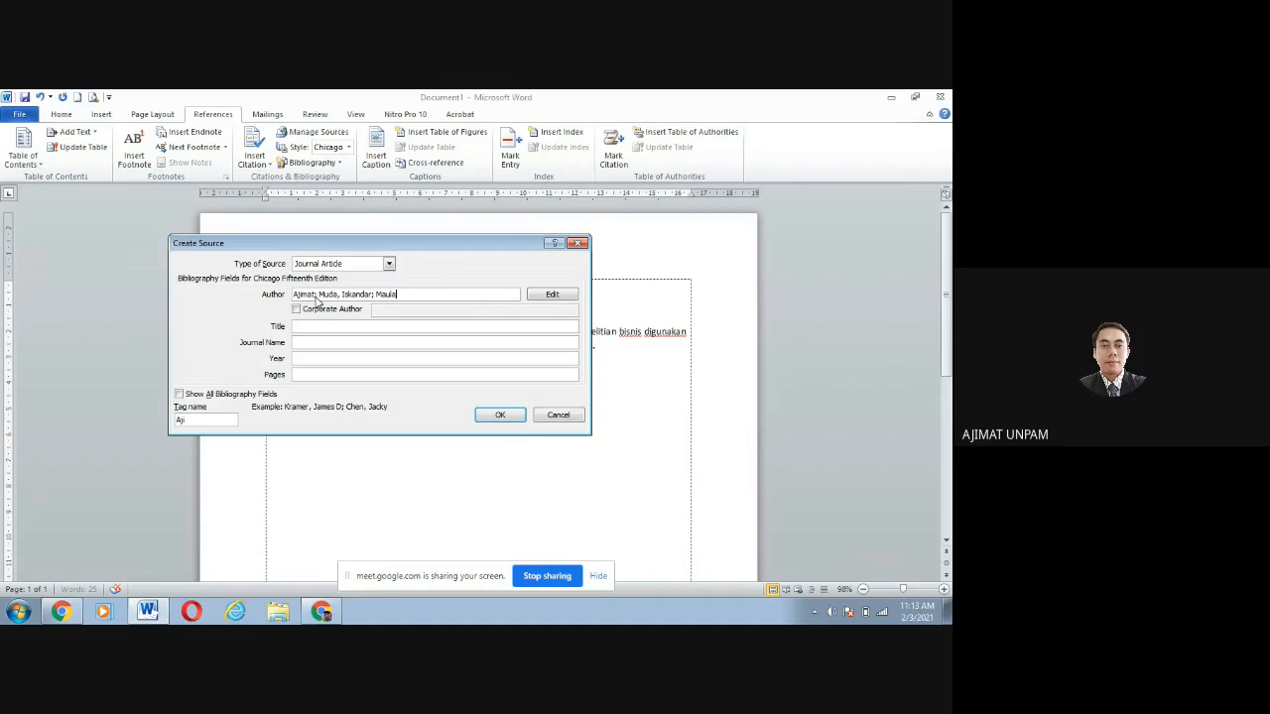
type("na, Muhammad A")
- Enter title 'Analisis Keuangan PT Maju Jaya Terus Menerus' and journal name 'Jurnal Keuangan Mandiri'
left_click(307, 327)
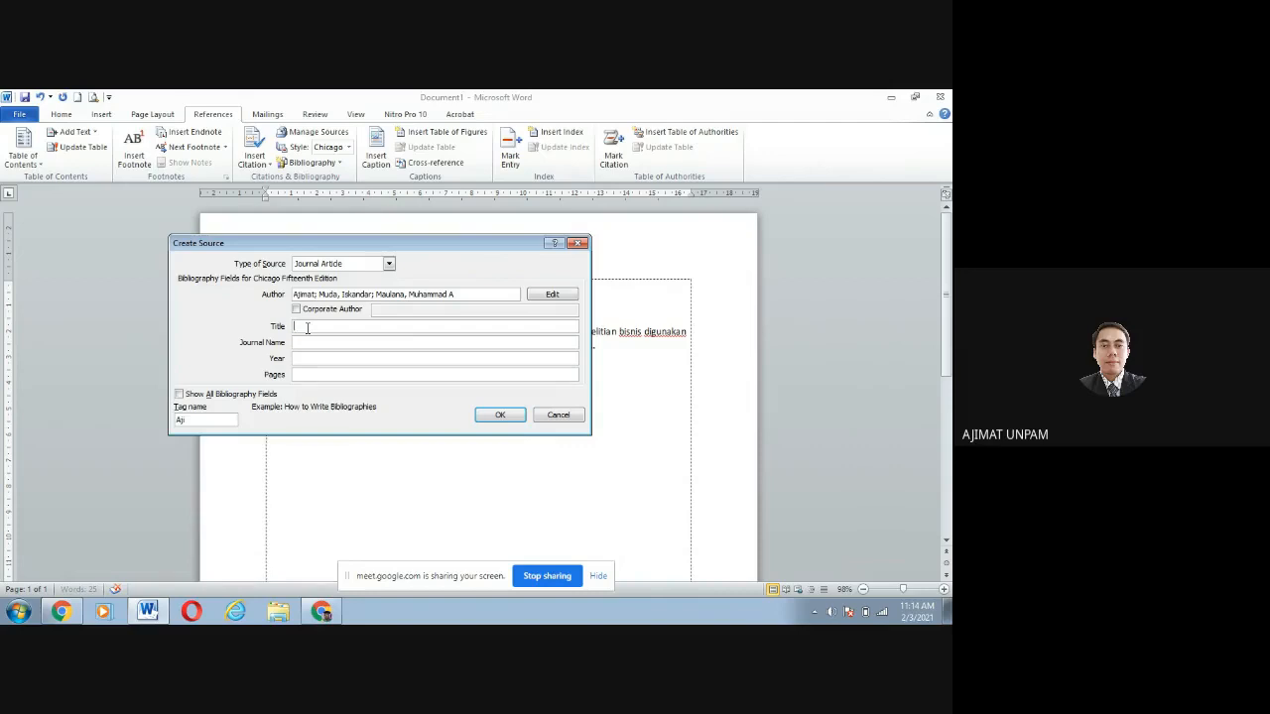
type("Analisis Keuangan PT")
type("Maju Jaya Terus Menerus")
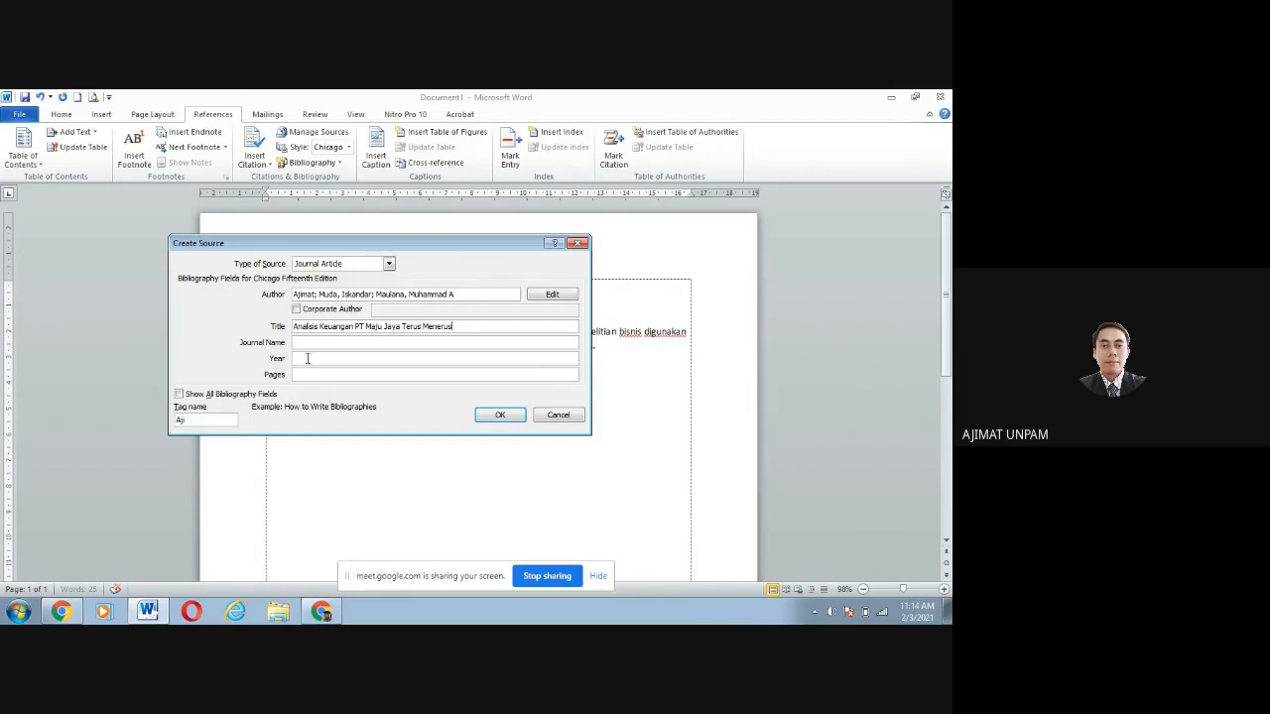
left_click(321, 345)
type("Jurnal Keuangan ")
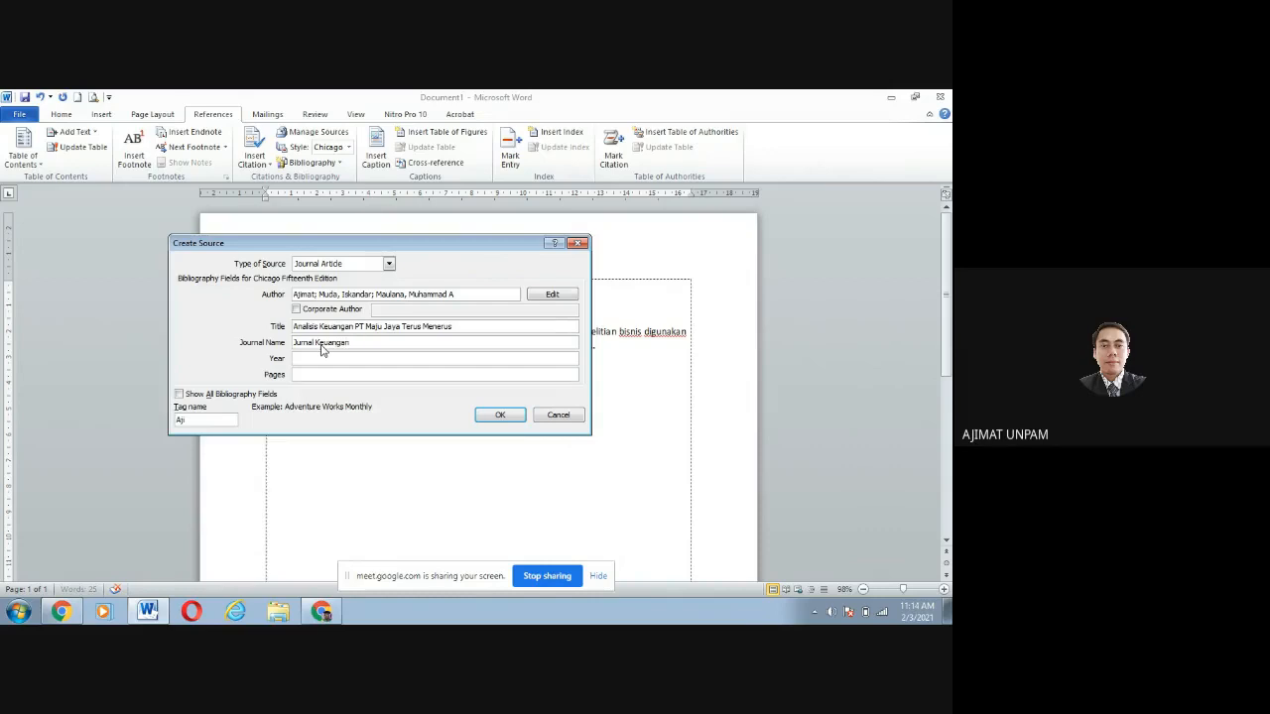
type("Perusah")
key("BackSpace")
key("BackSpace")
- Set year 2020 and pages 23-30, then save the source to insert its citation
key("BackSpace")
key("BackSpace")
key("BackSpace")
key("BackSpace")
key("BackSpace")
type("Mandiri")
left_click(344, 359)
type("2020")
left_click(345, 375)
type("23-")
type("26")
key("BackSpace")
key("BackSpace")
type("30")
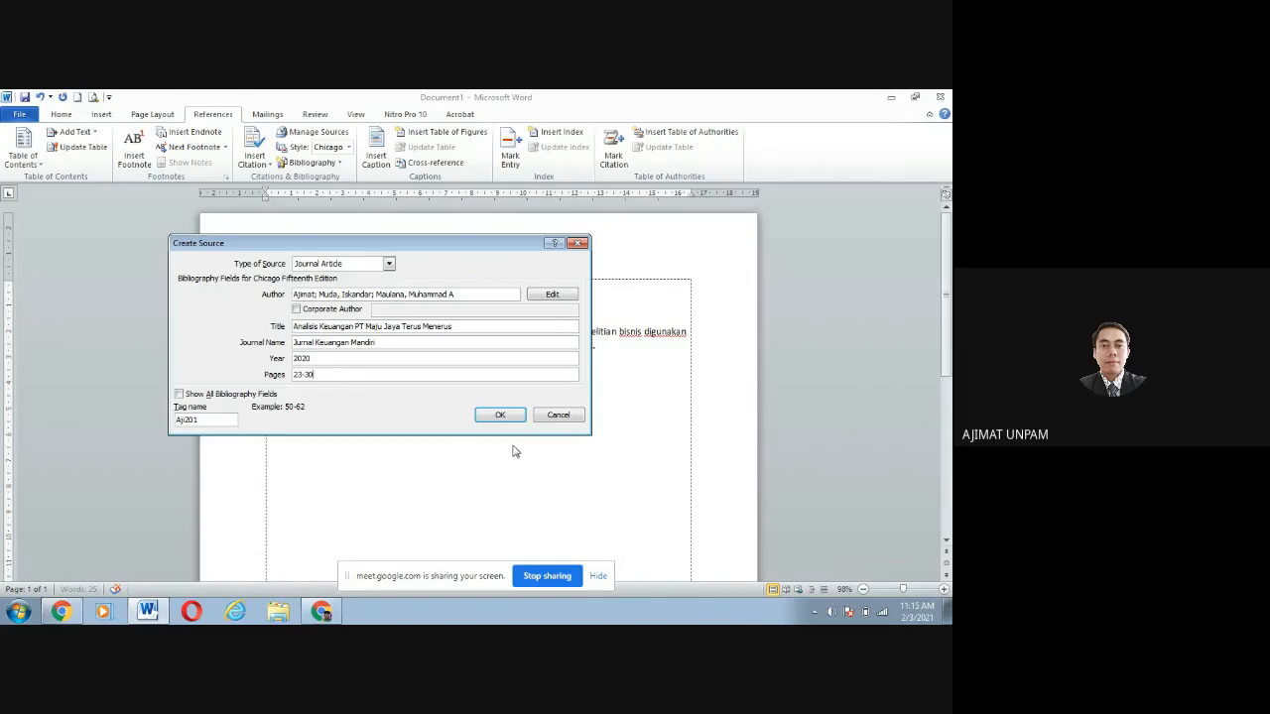
left_click(500, 416)
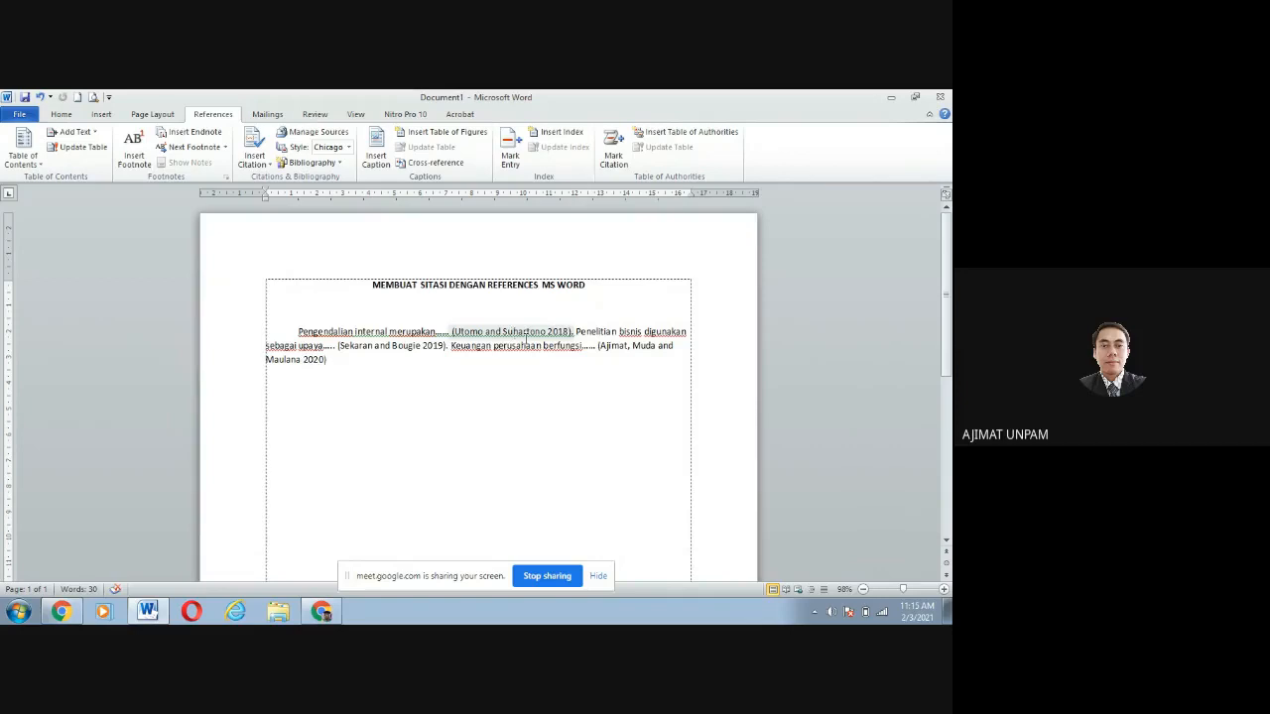
- Place the caret after the 2020 journal citation and add blank lines below the paragraph
left_click(492, 328)
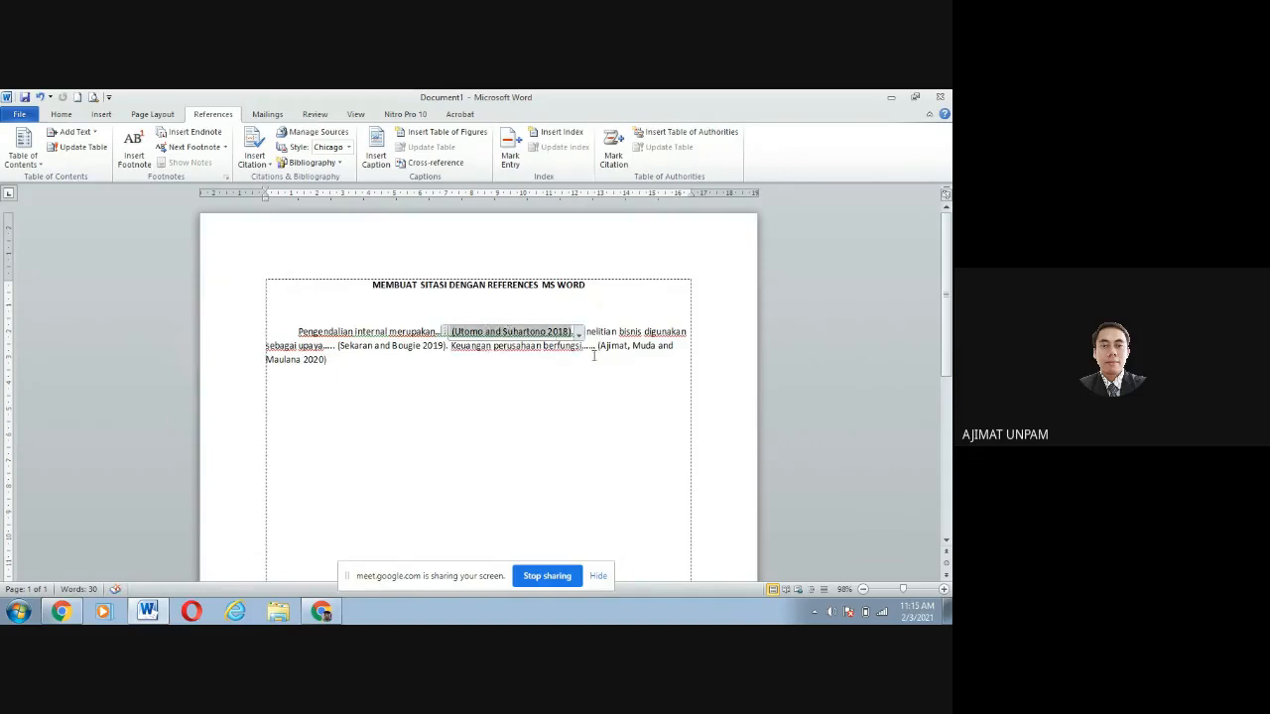
left_click(392, 359)
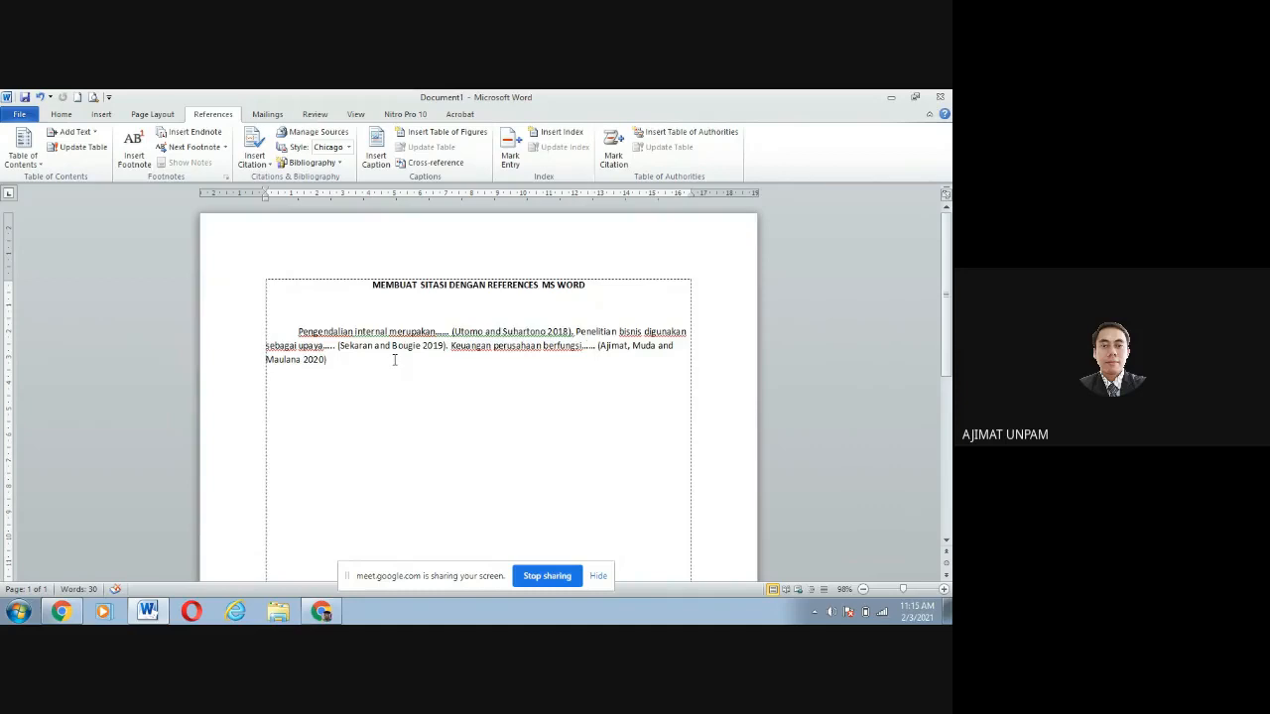
key("Return")
left_click(394, 360)
left_click(352, 359)
key("Return")
key("Return")
key("Return")
key("Return")
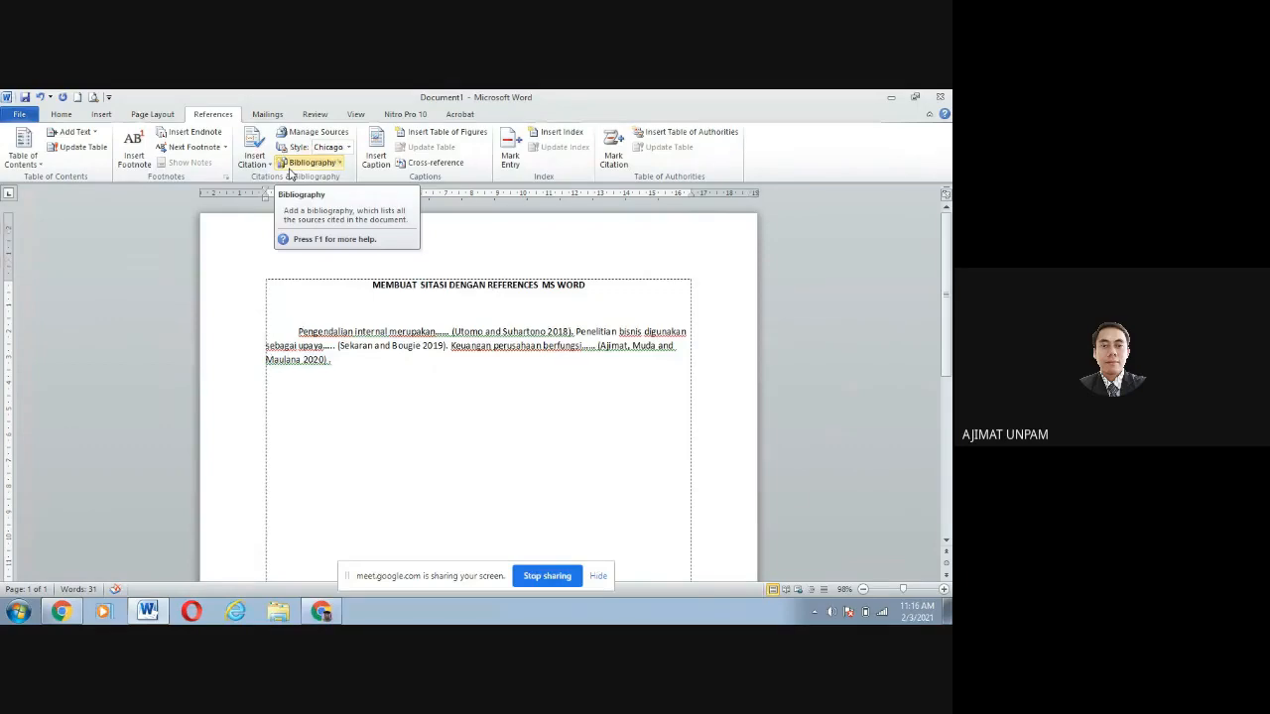
- Insert a bibliography, then select and delete the three old Chicago reference entries below the paragraph
left_click(310, 163)
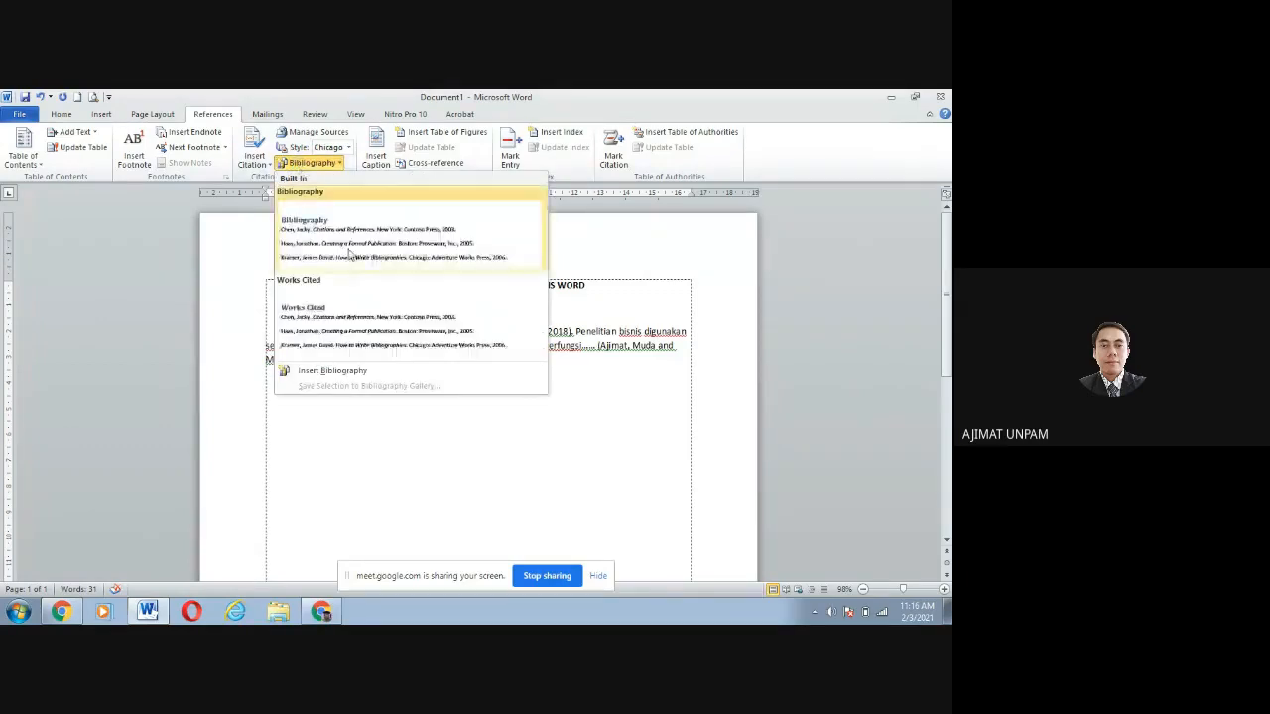
left_click(333, 371)
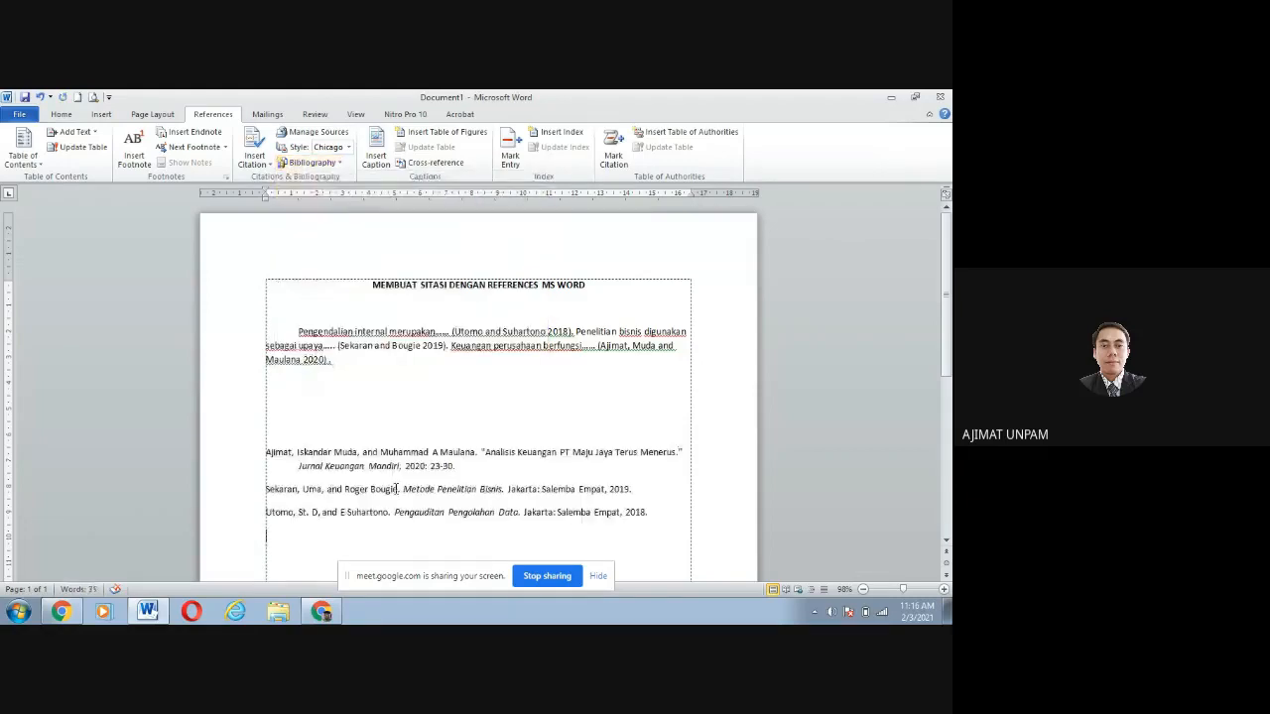
scroll(396, 489, "down", 1)
scroll(396, 490, "down", 2)
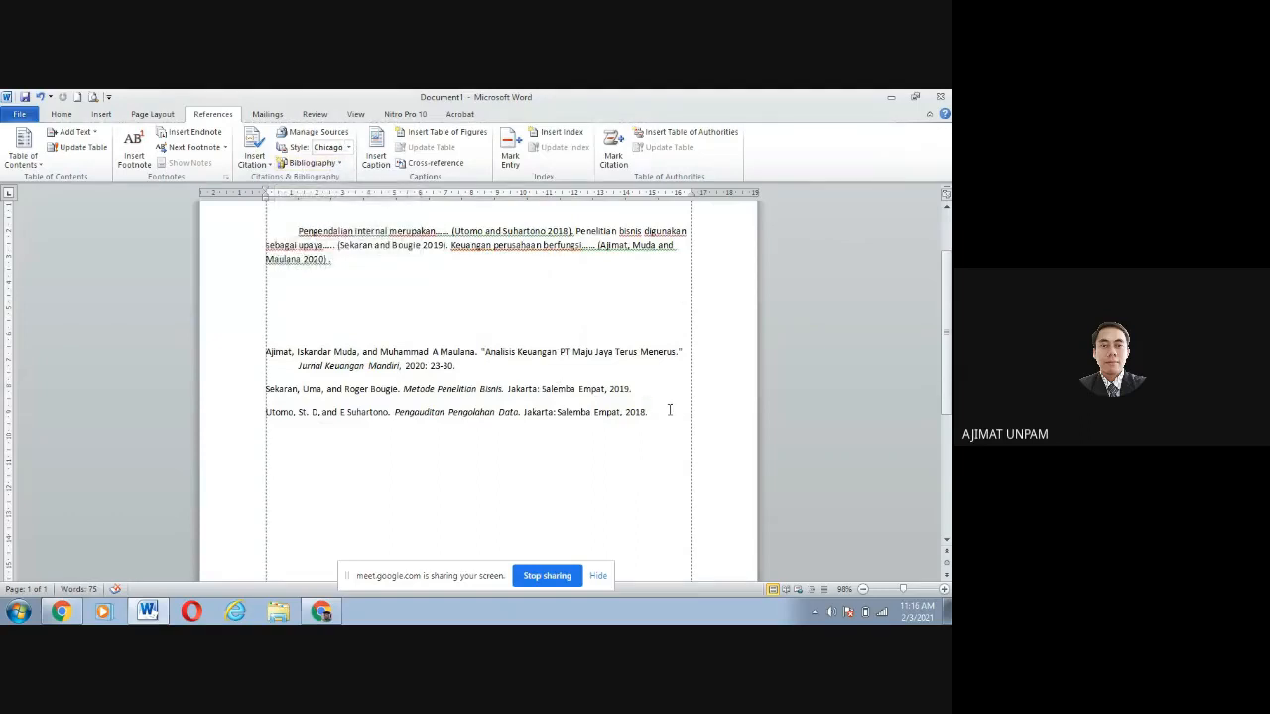
left_click_drag(669, 410, 246, 351)
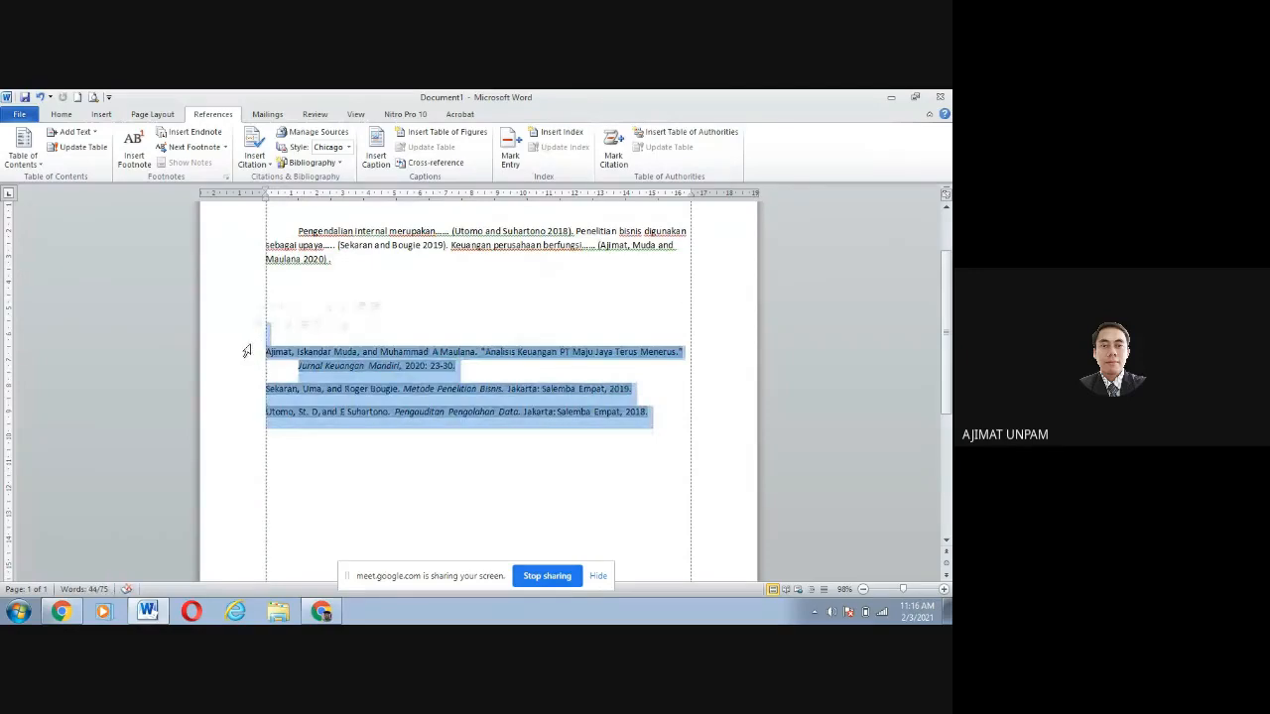
key("Delete")
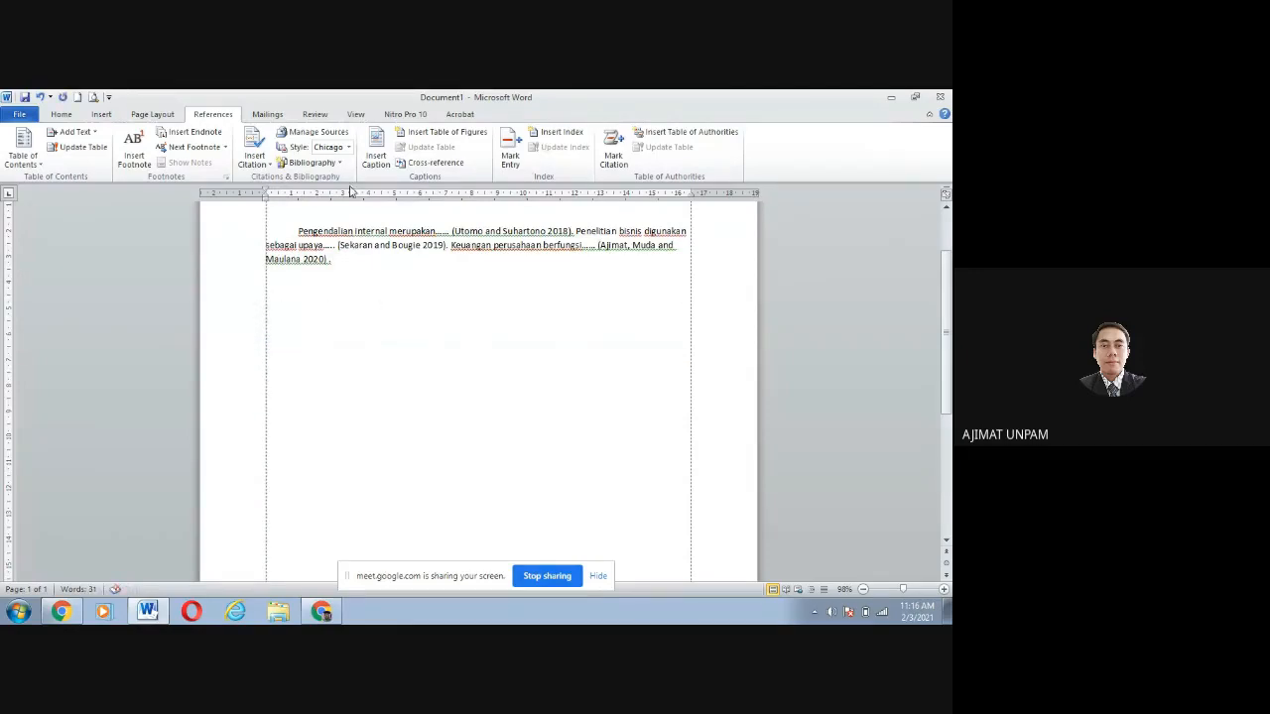
- Switch citations to APA Fifth Edition and verify the Utomo & Suhartono, Ajimat and Sekaran & Bougie citations
left_click(348, 147)
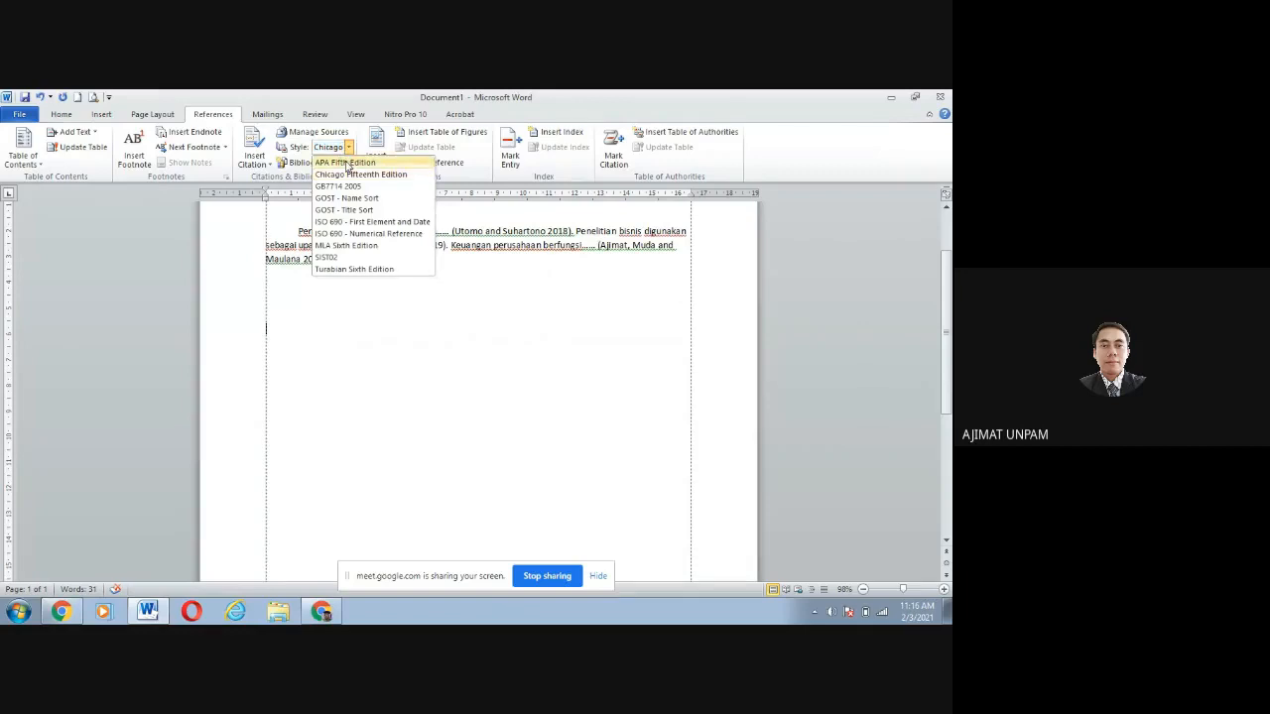
left_click(347, 163)
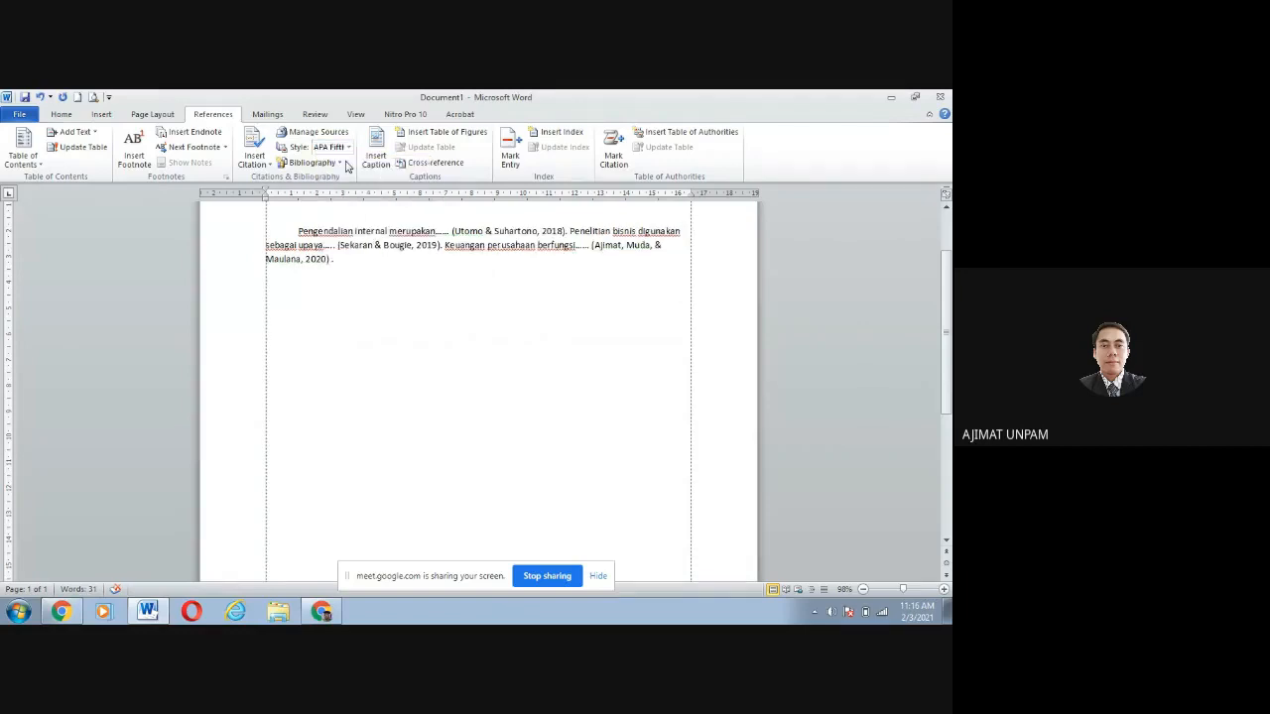
left_click(488, 230)
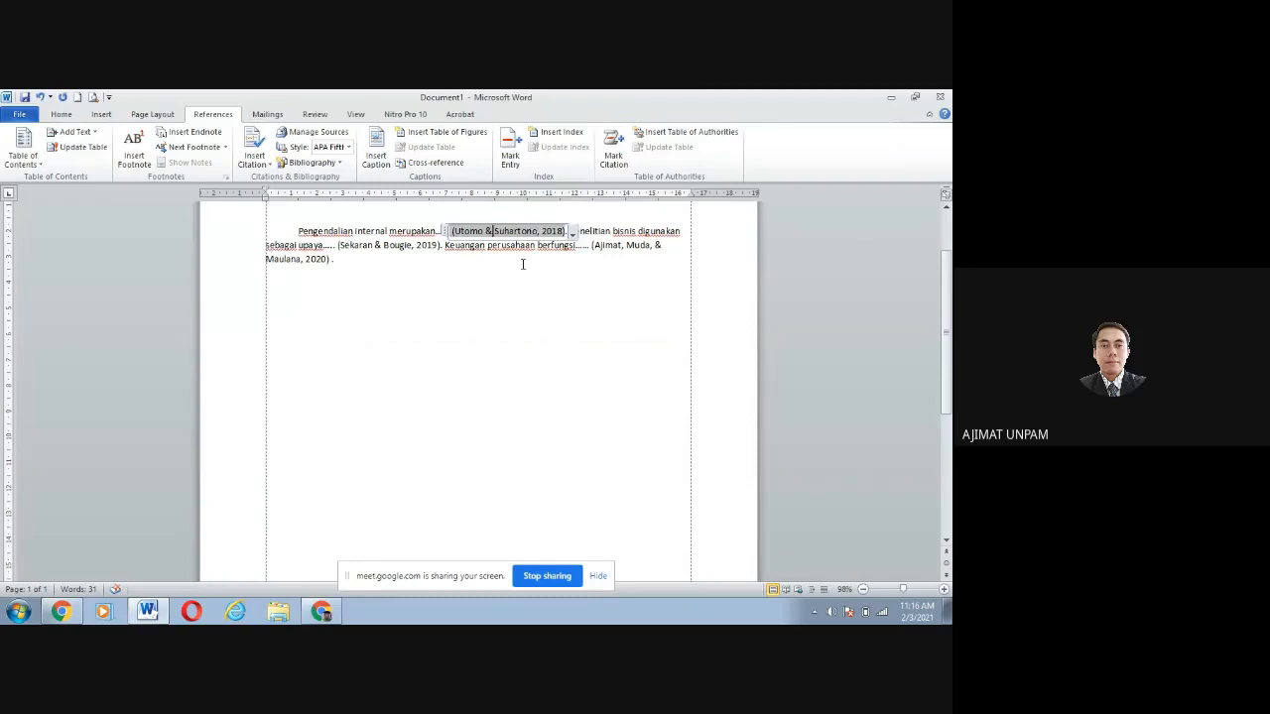
left_click(664, 247)
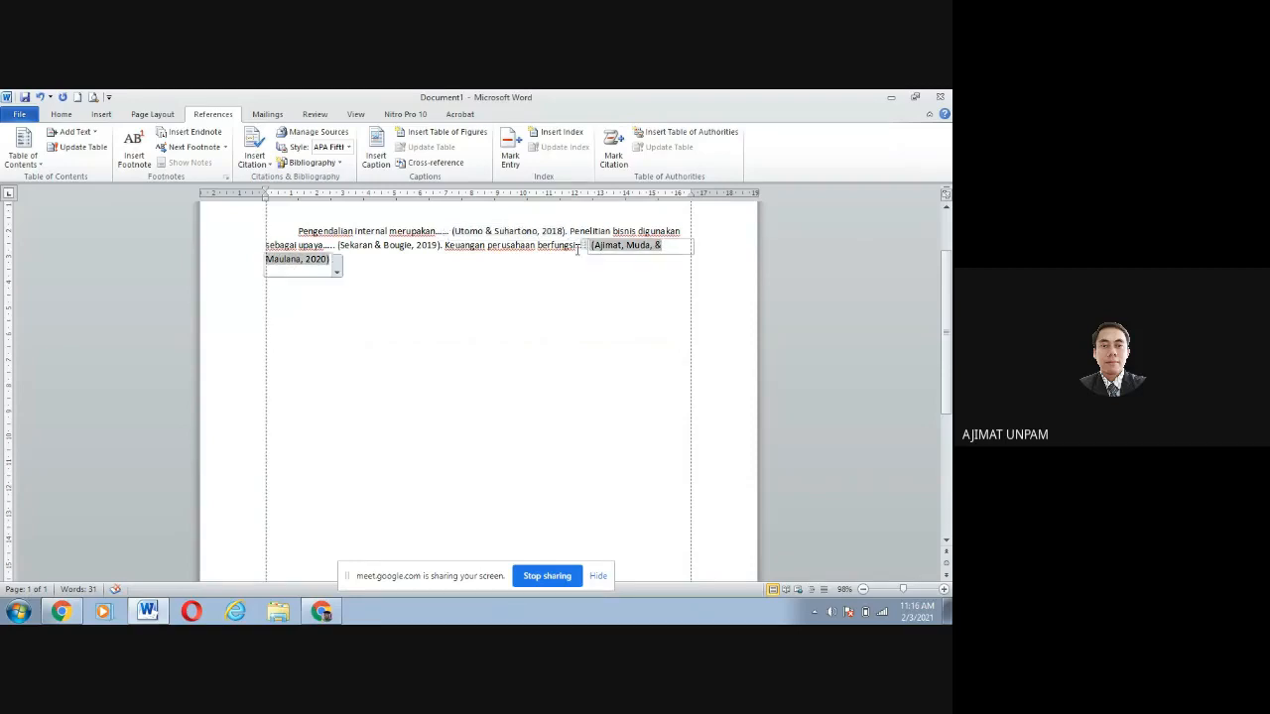
left_click(490, 231)
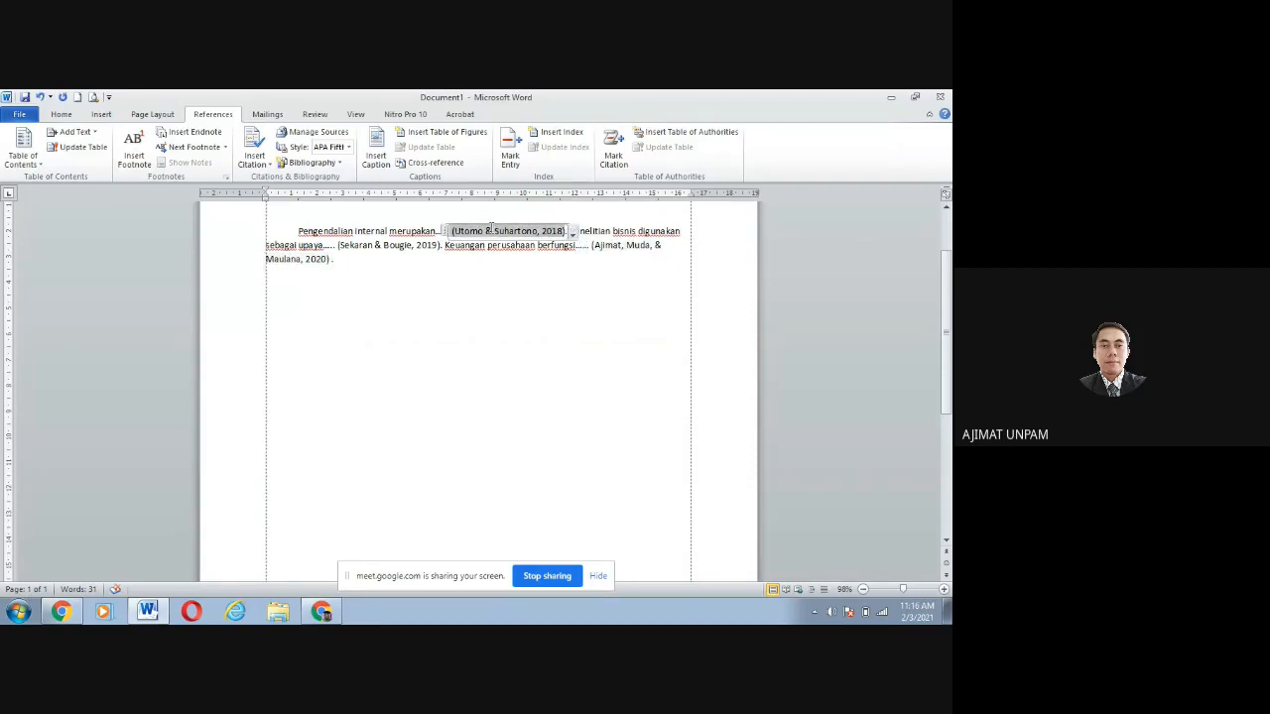
left_click(373, 245)
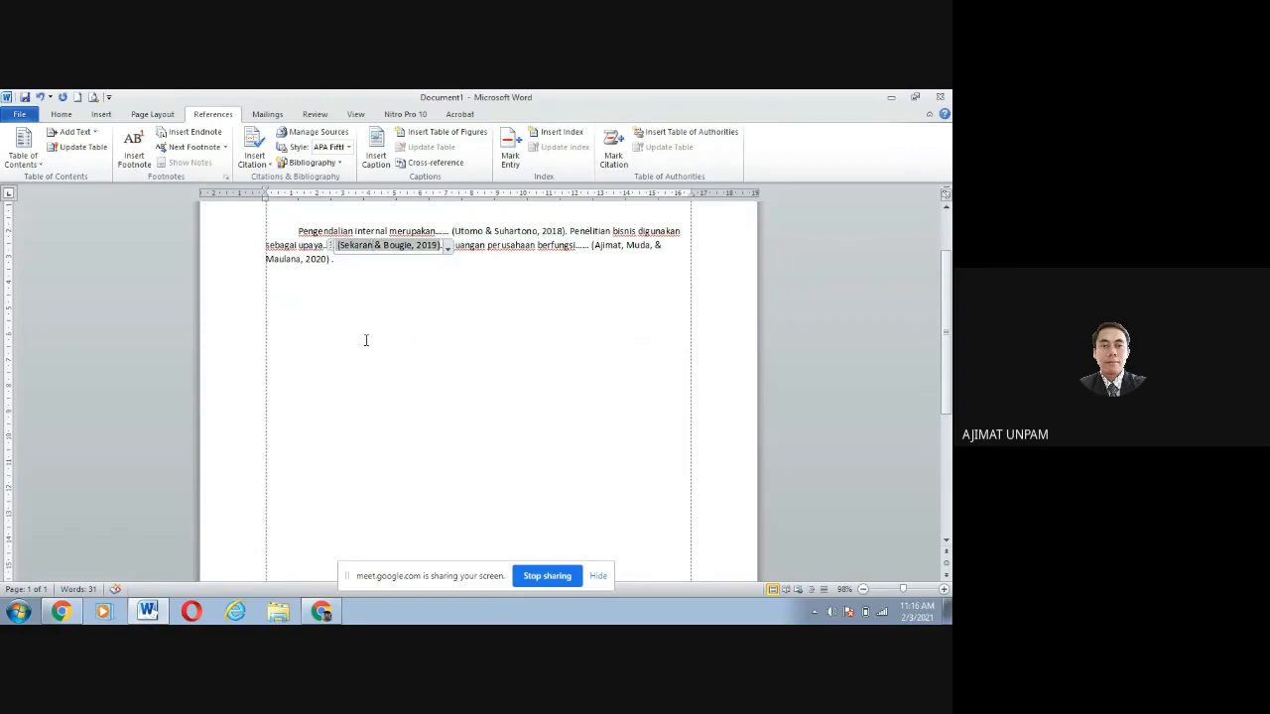
left_click(281, 291)
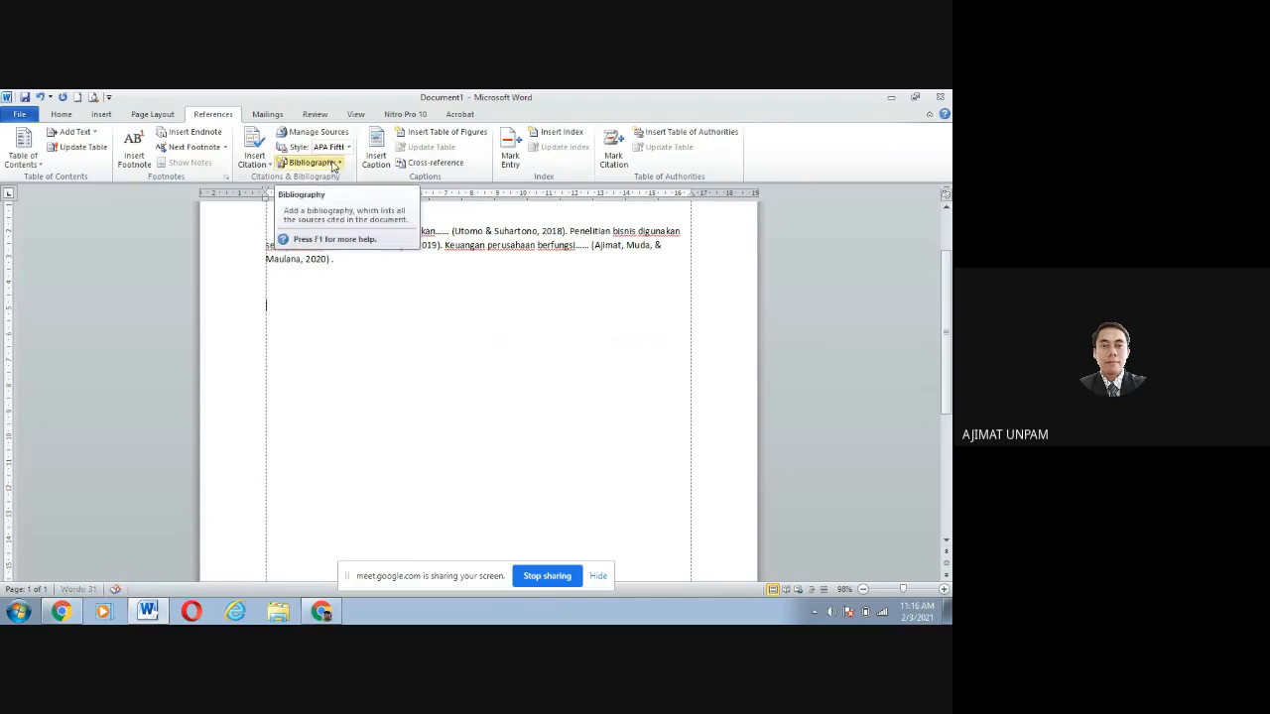
- Insert an APA bibliography listing Ajimat 2020, Sekaran 2019 and Utomo 2018, and select it
left_click(335, 161)
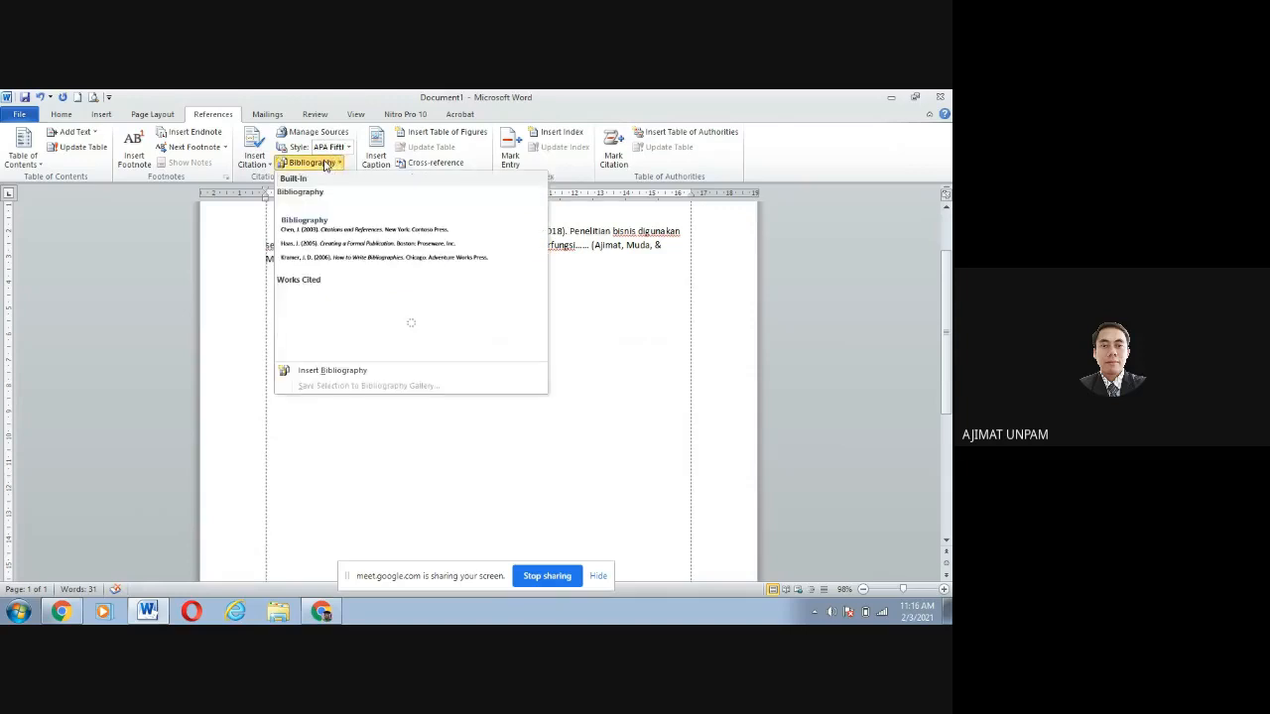
left_click(340, 372)
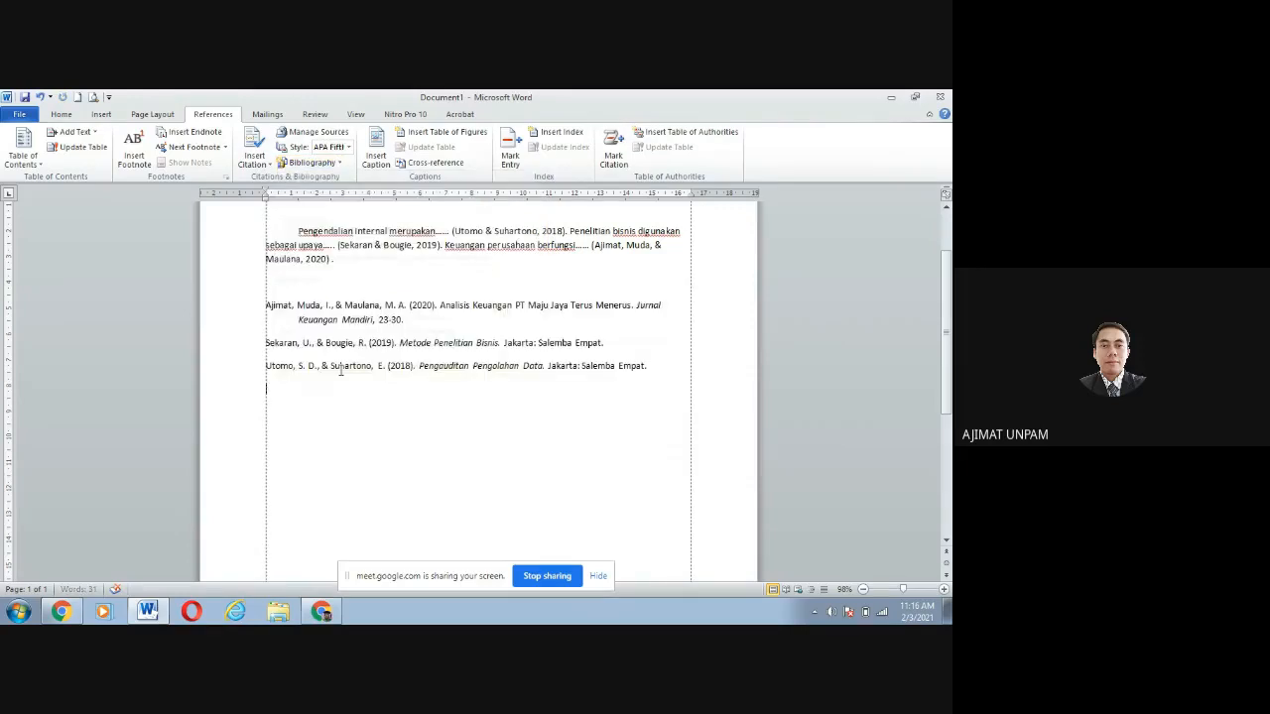
left_click_drag(527, 377, 411, 298)
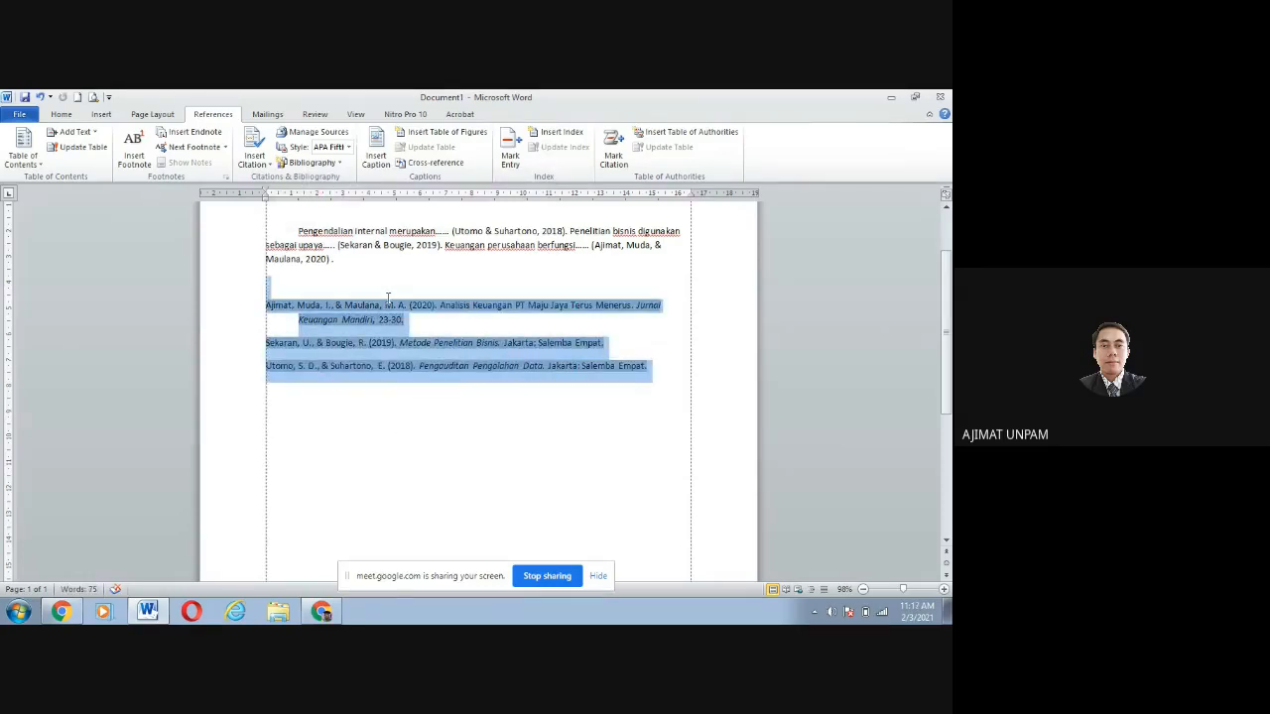
- Remove the space after each of the three APA bibliography entries so they sit together
key("ctrl+a")
left_click(60, 114)
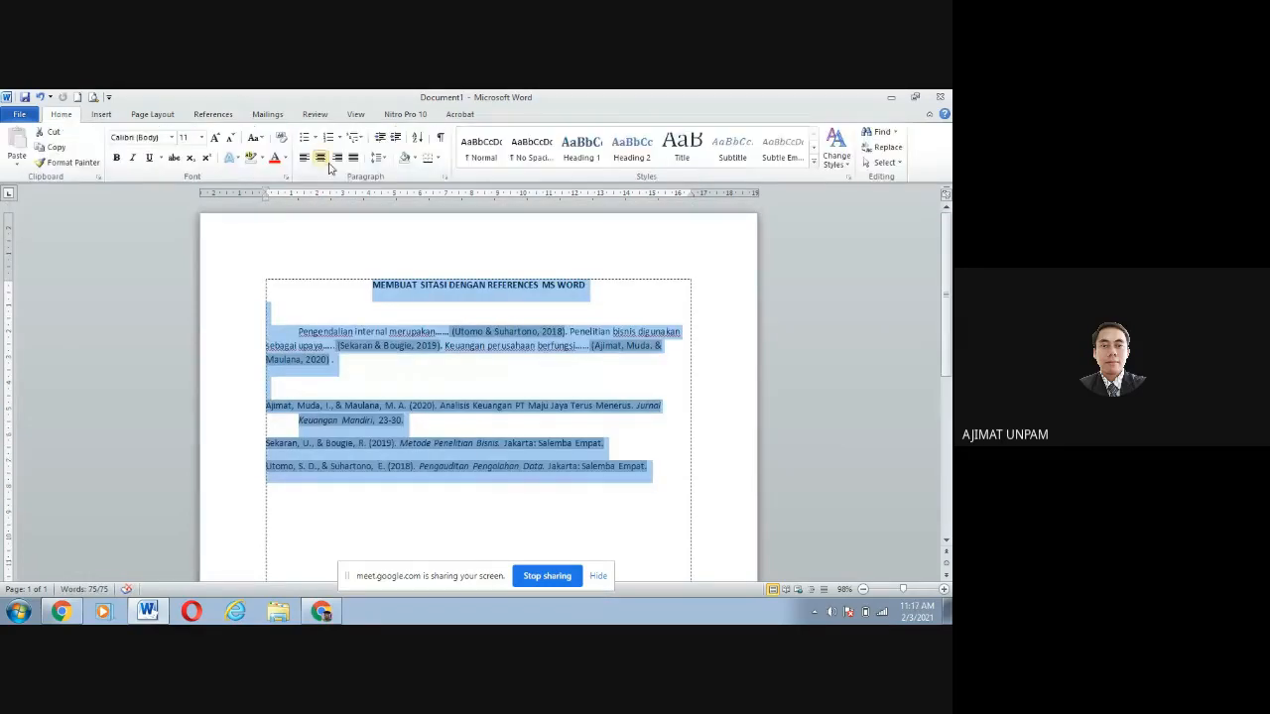
left_click(380, 160)
left_click(415, 278)
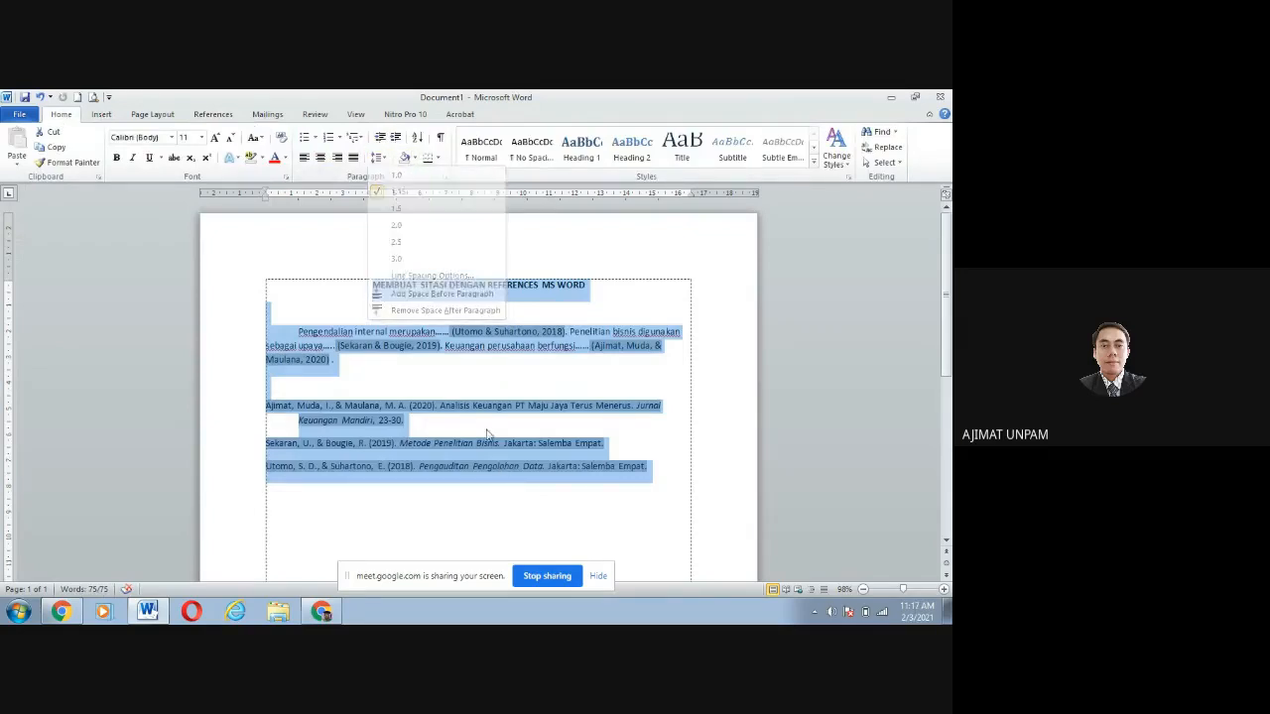
left_click_drag(245, 427, 221, 466)
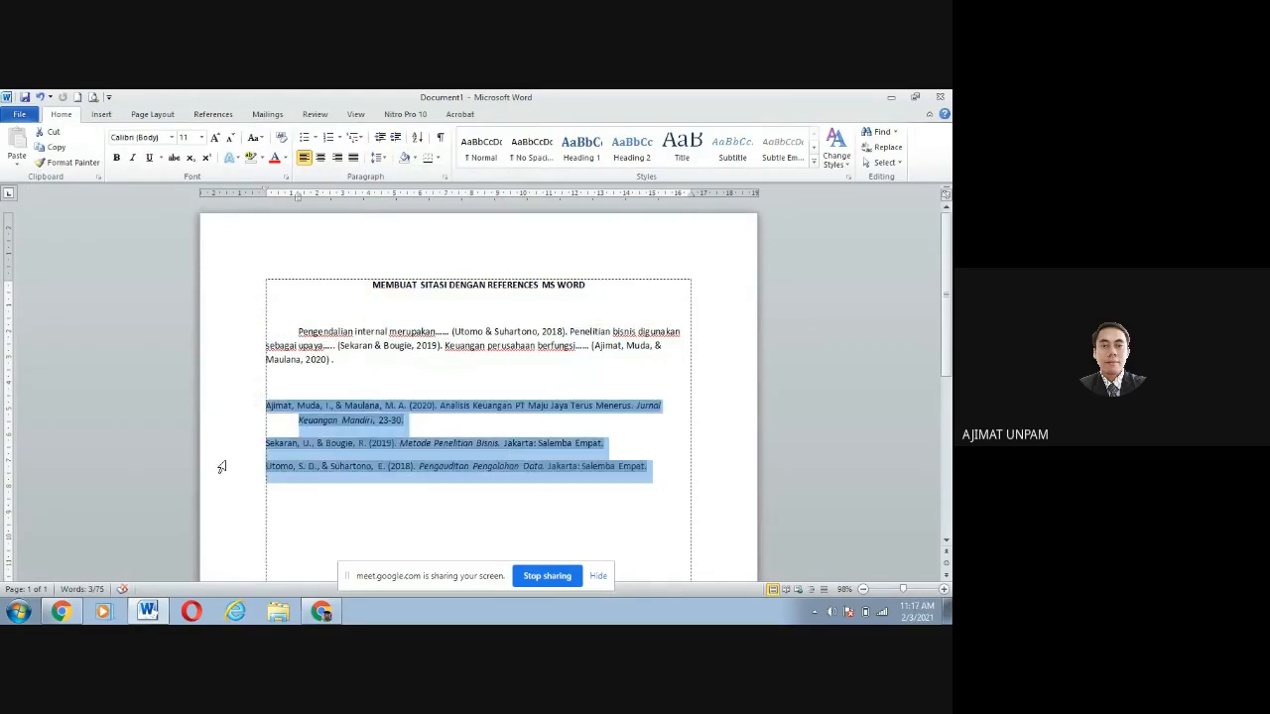
left_click(380, 160)
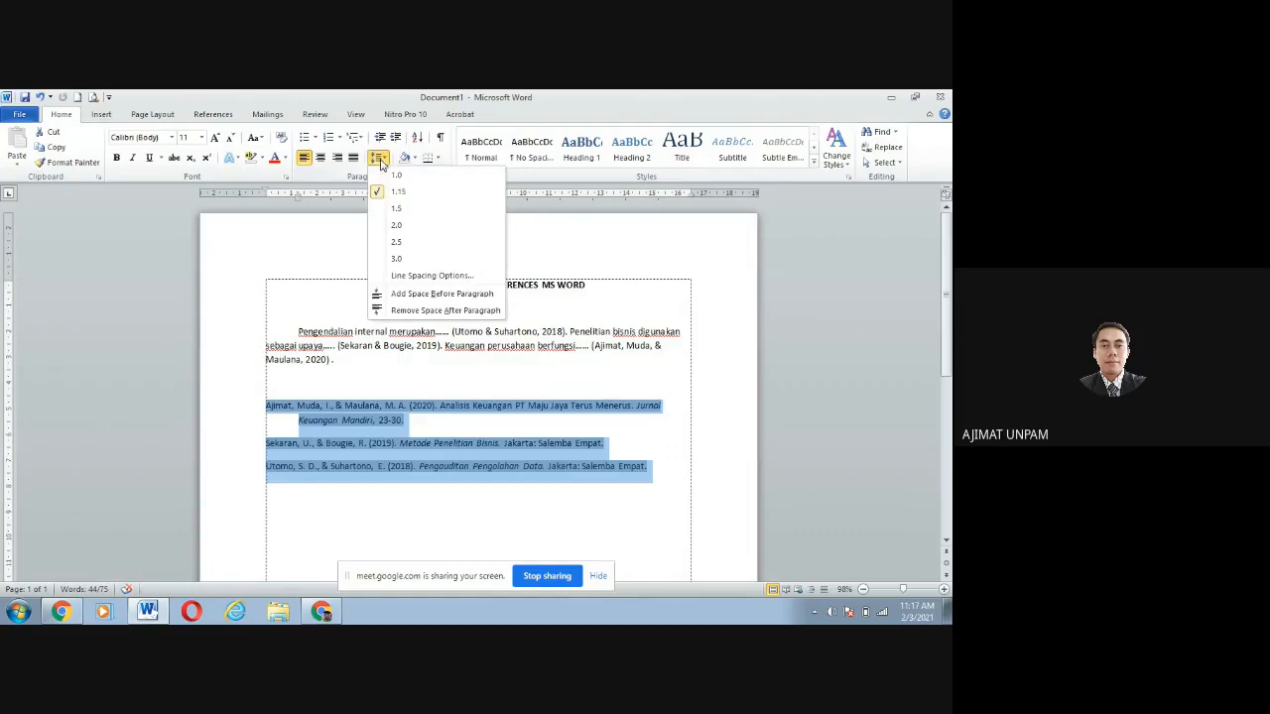
left_click(404, 312)
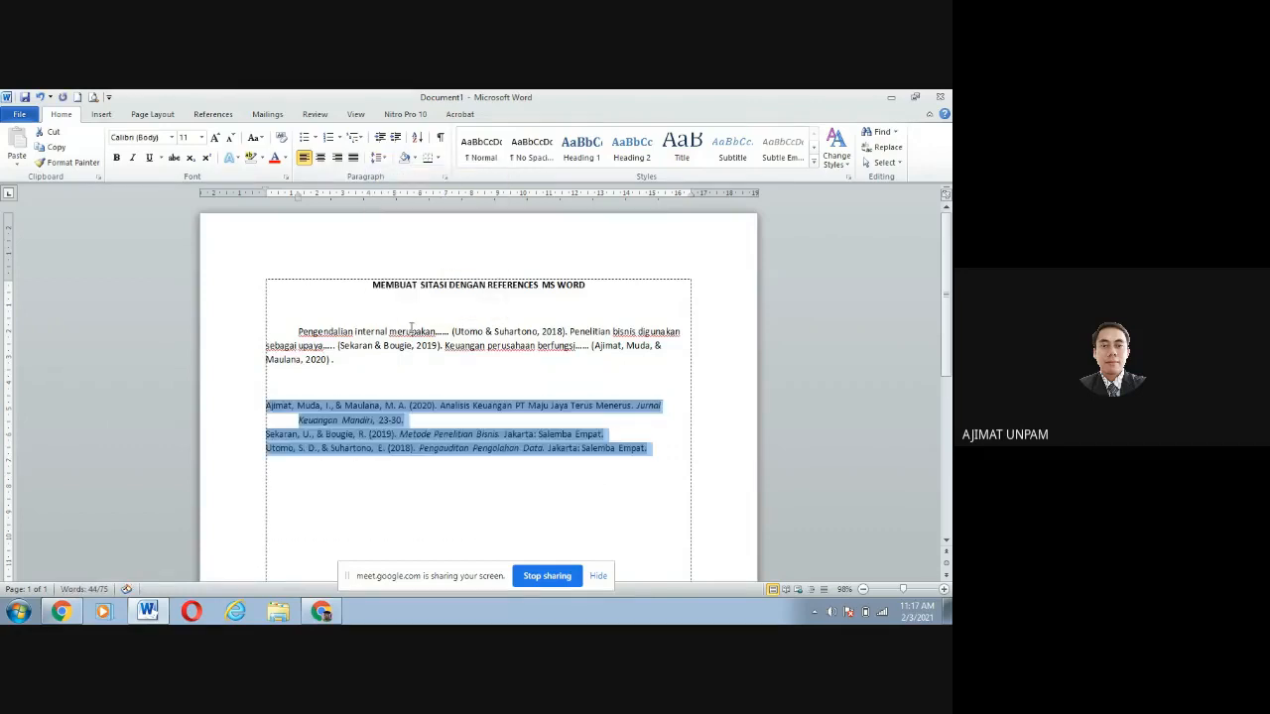
left_click(440, 488)
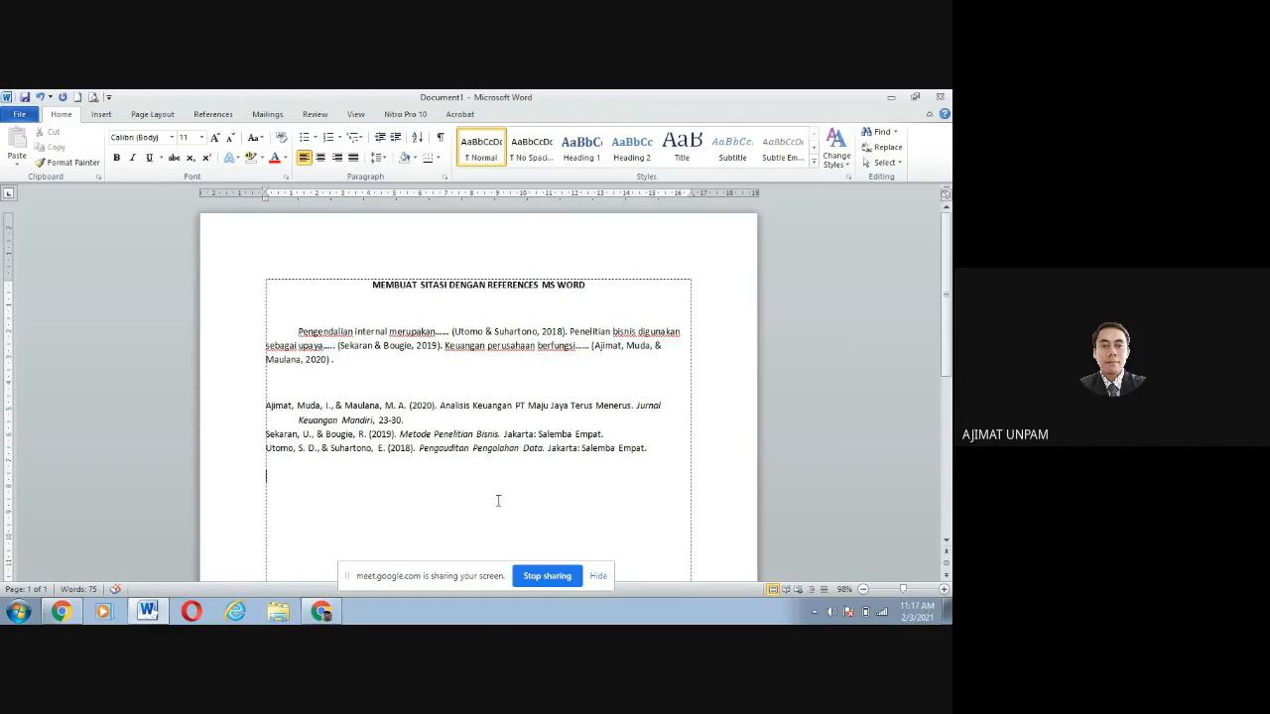
left_click(547, 576)
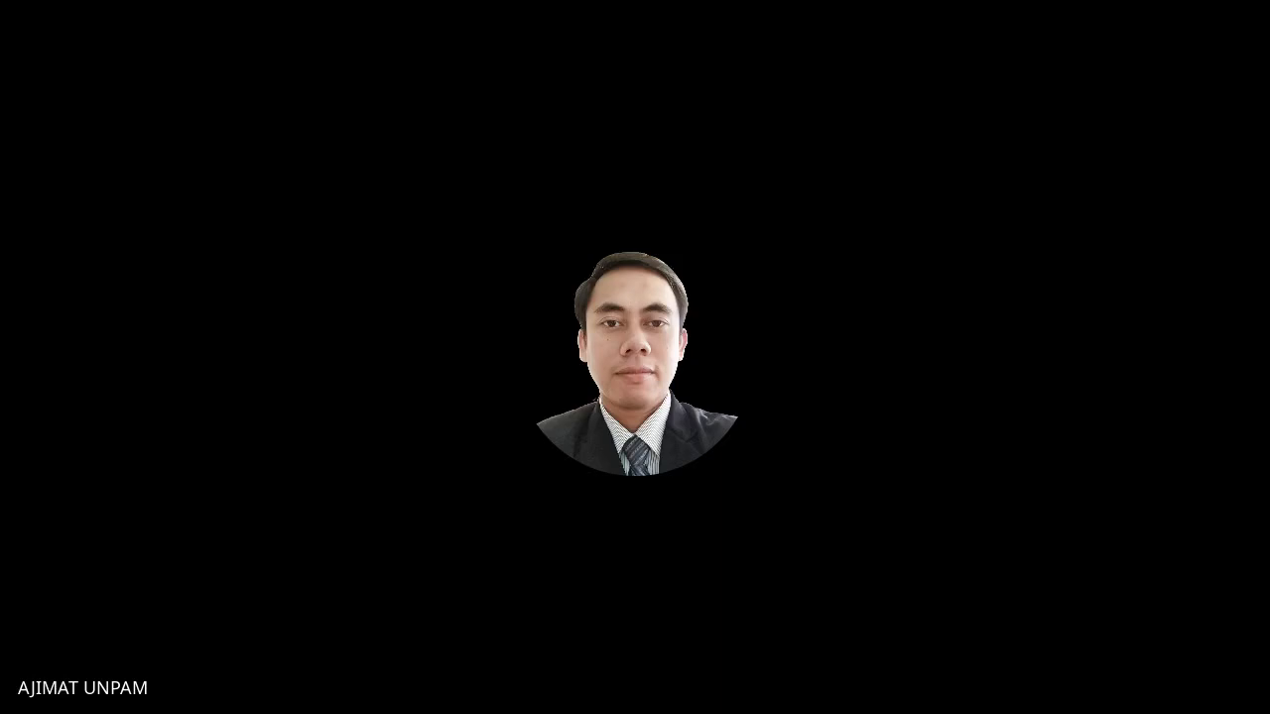